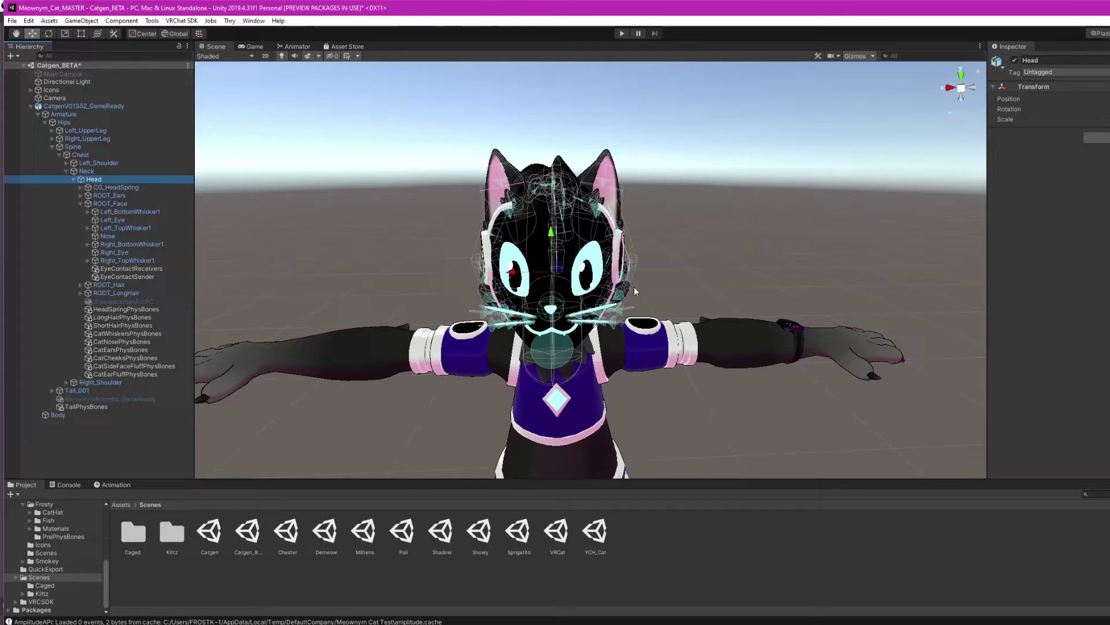
Zoom the Scene view out and back in on the cat avatar, then select CG_HeadSpring.
scroll(627, 289, "down", 5)
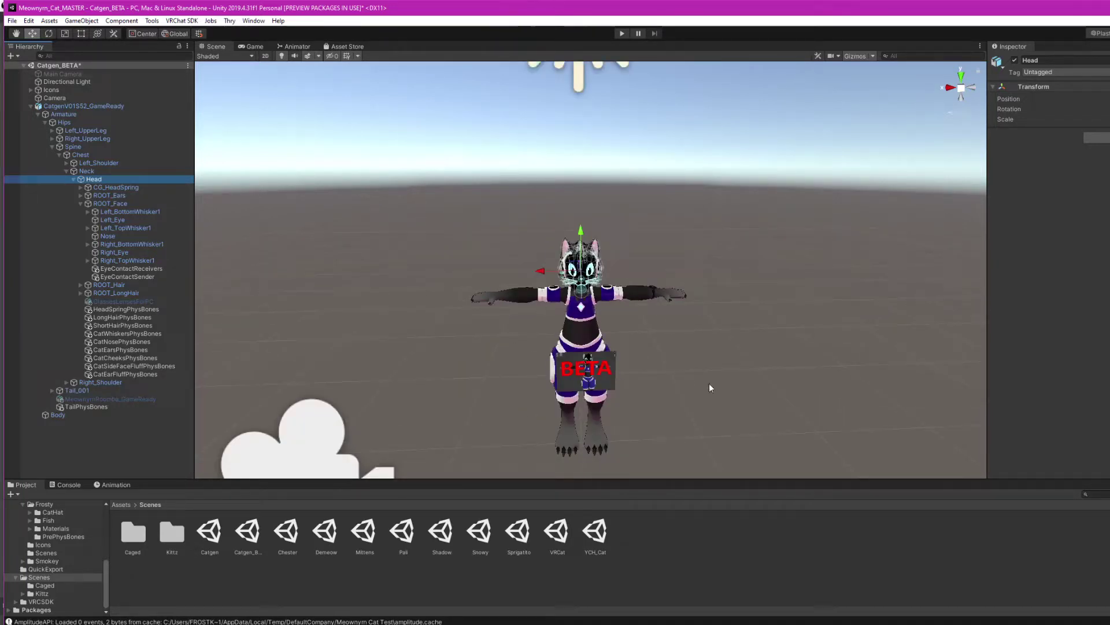
scroll(651, 334, "up", 5)
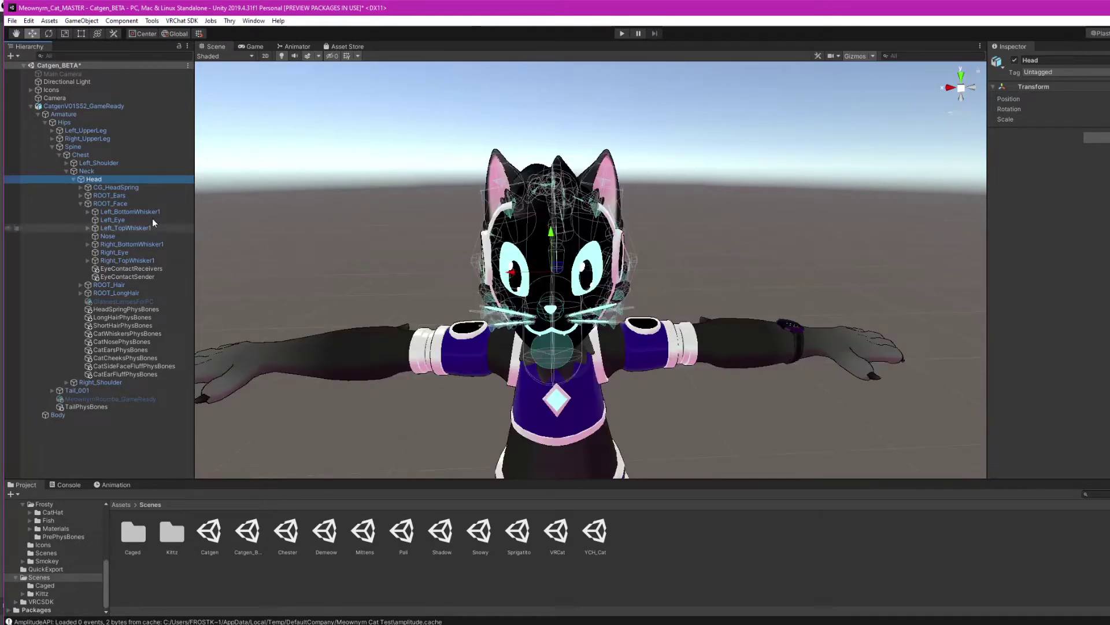
left_click(114, 186)
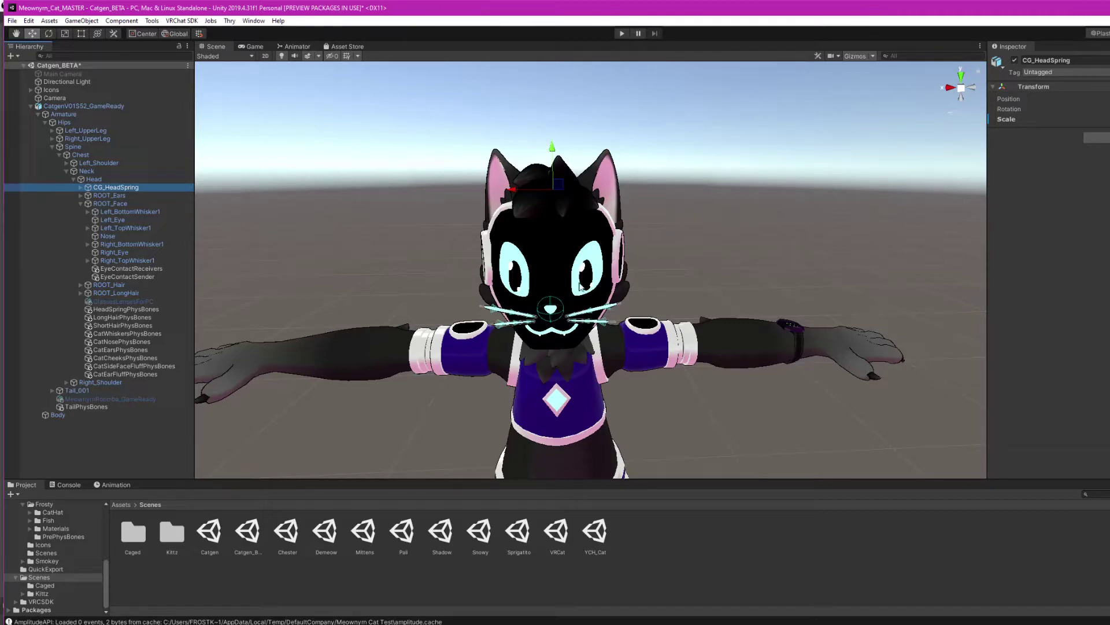
Check the avatar's Eye Look left and right eye bones, then select the Left_Eye bone.
left_click(140, 202)
left_click(141, 188)
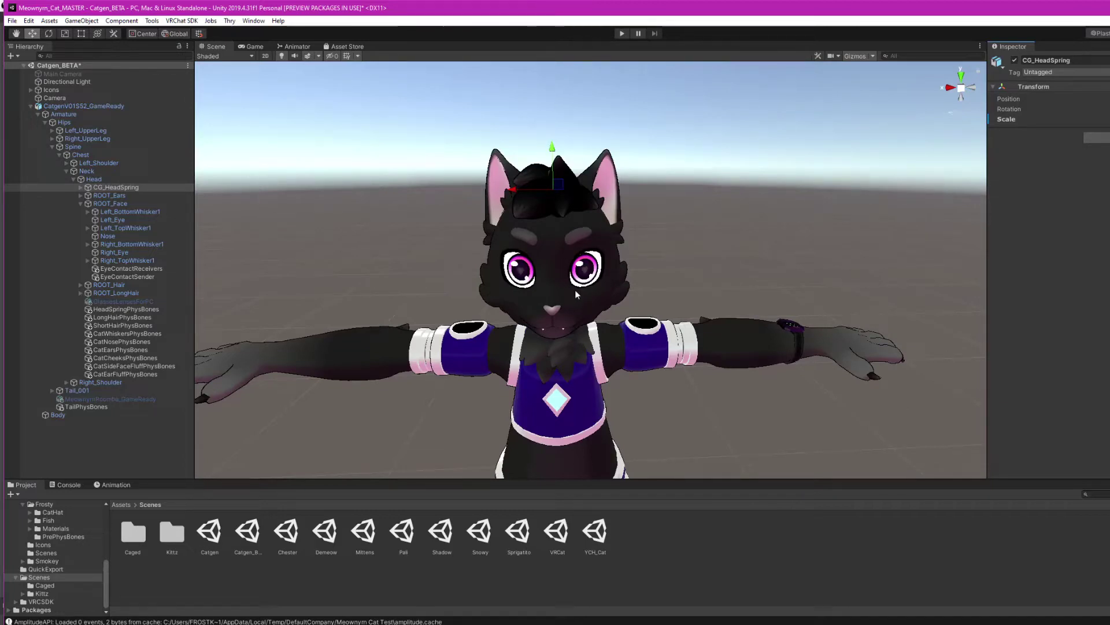
left_click(95, 106)
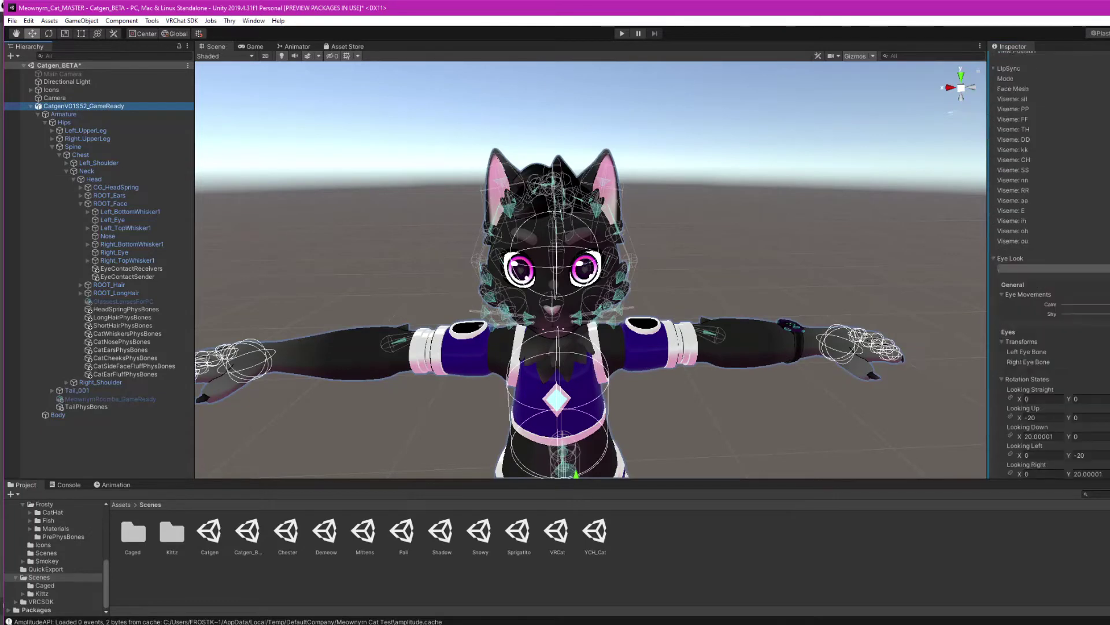
left_click(1099, 260)
left_click(1099, 271)
left_click(121, 219)
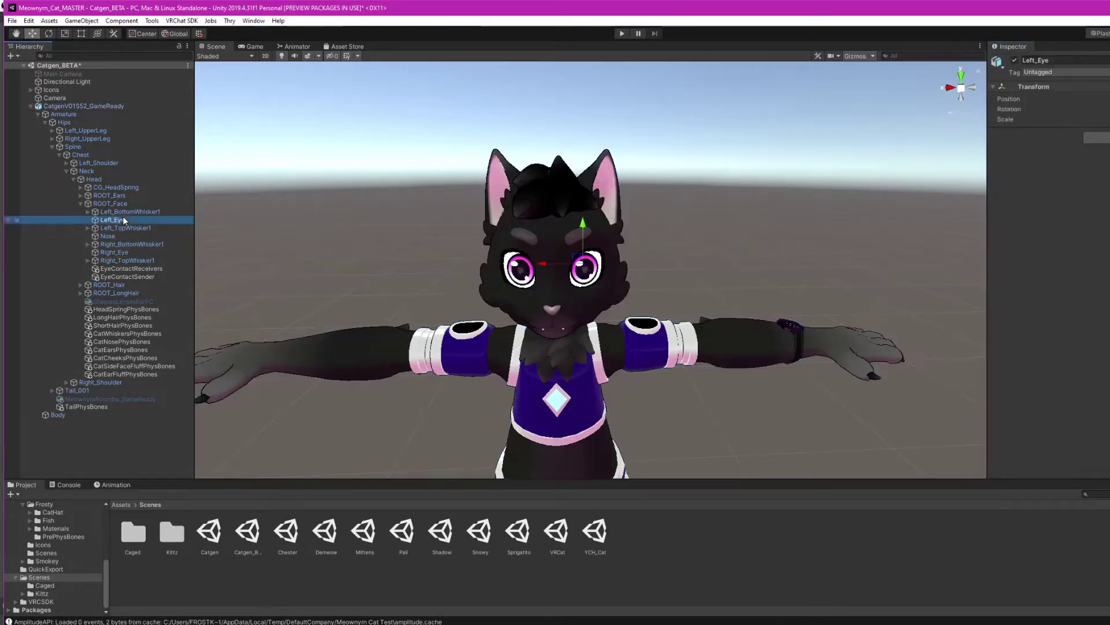
Frame the left eye, then inspect EyeContactReceivers and the EyeContactSender's VRC Contact Sender component.
key("f")
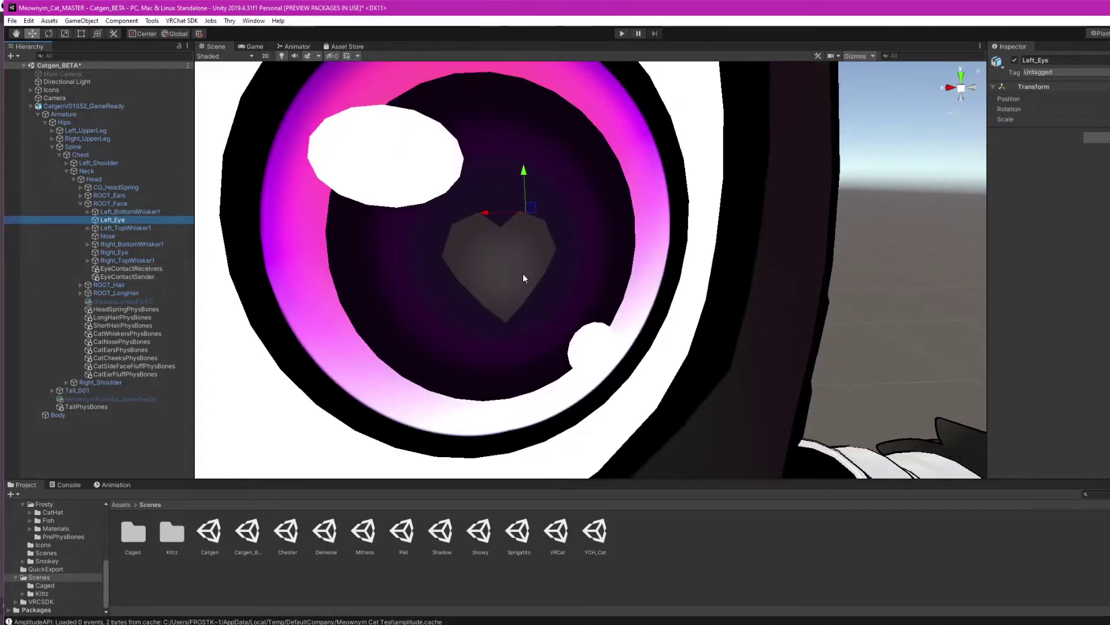
left_click(147, 268)
left_click(143, 276)
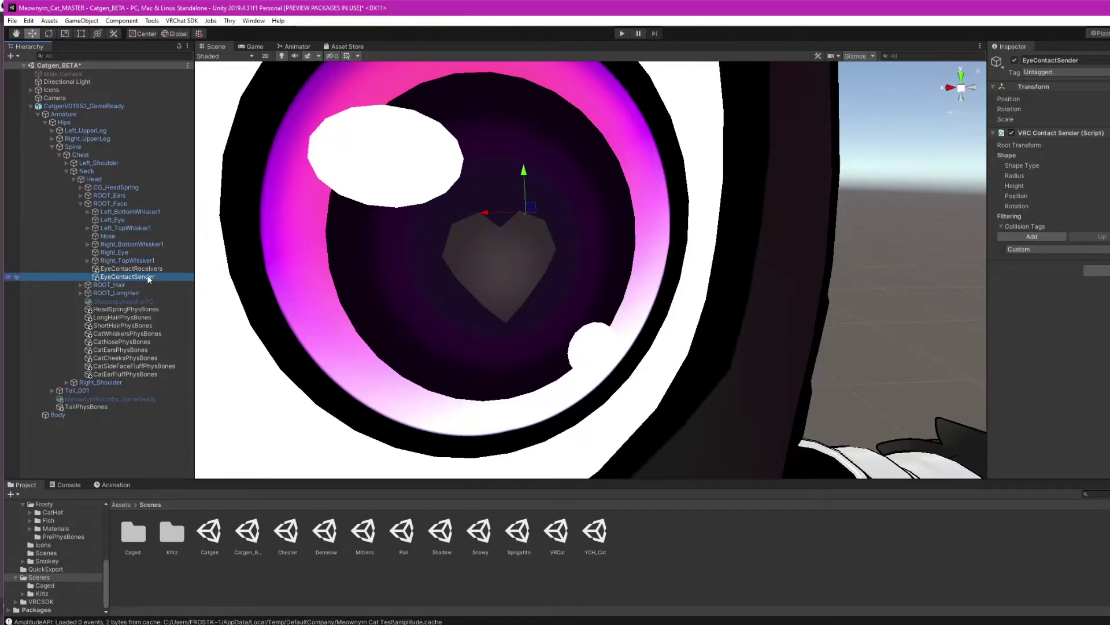
left_click(148, 271)
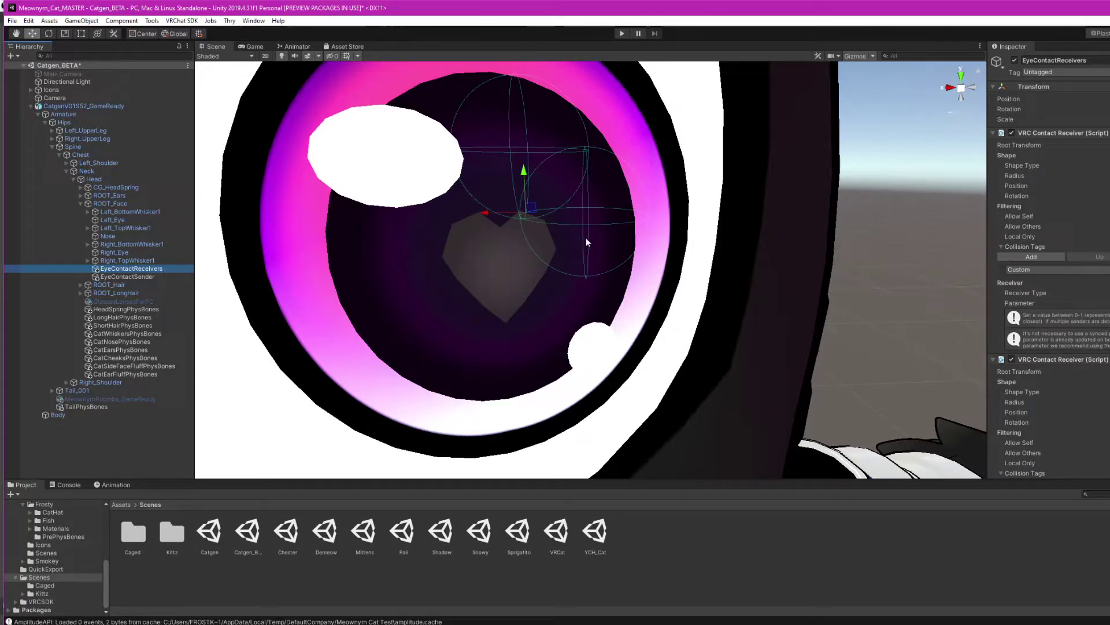
left_click(151, 278)
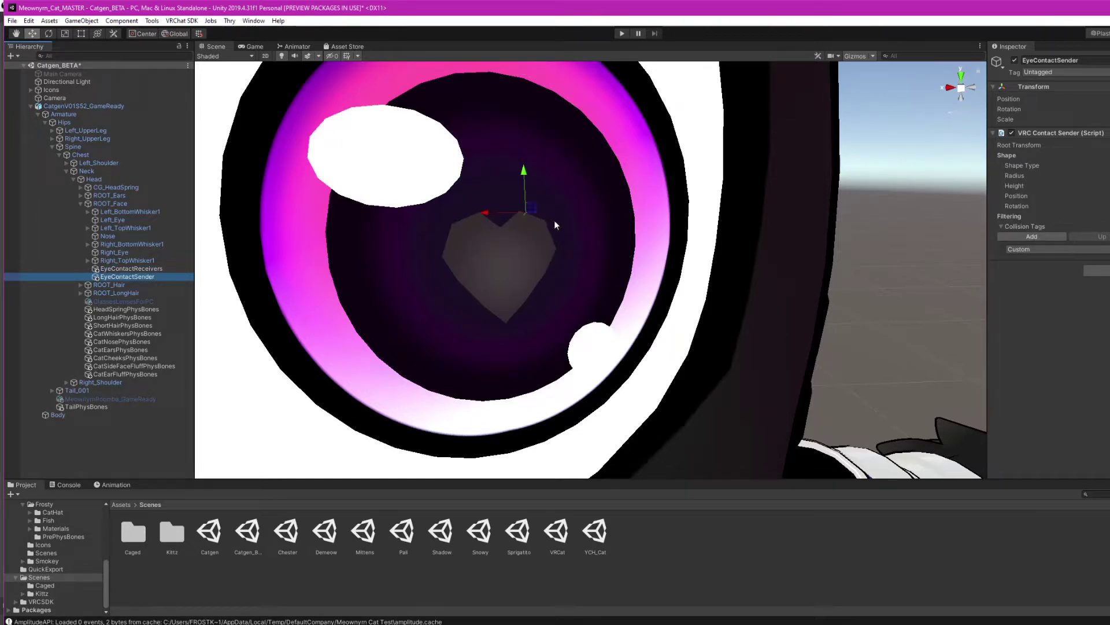
middle_click_drag(554, 225, 477, 273)
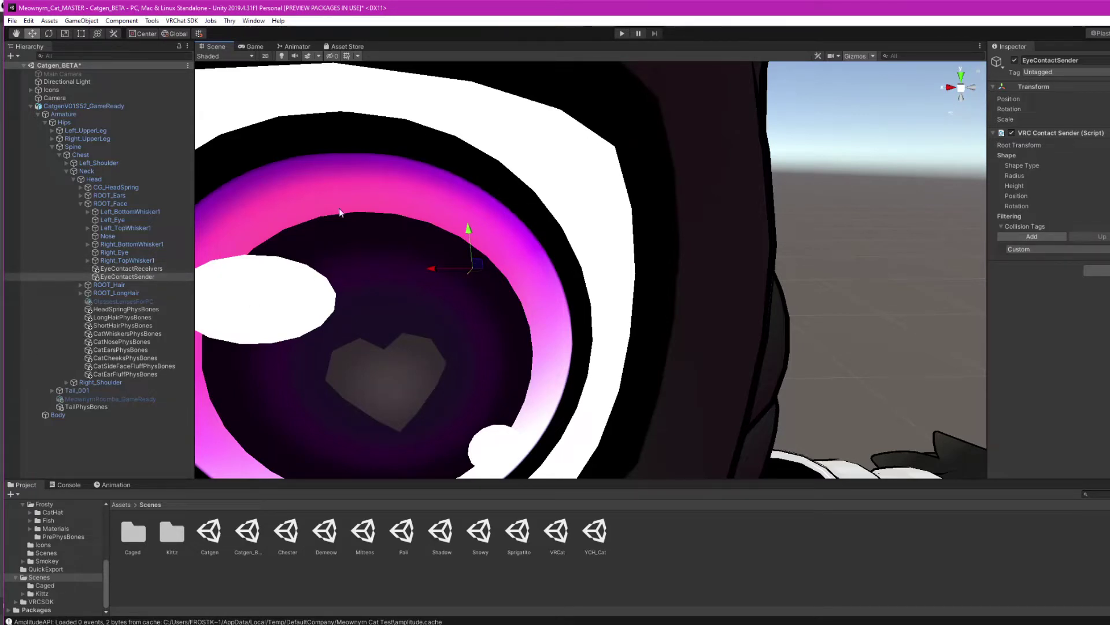
Select EyeContactReceivers and orbit to face its two receiver spheres around the left eye.
left_click(174, 268)
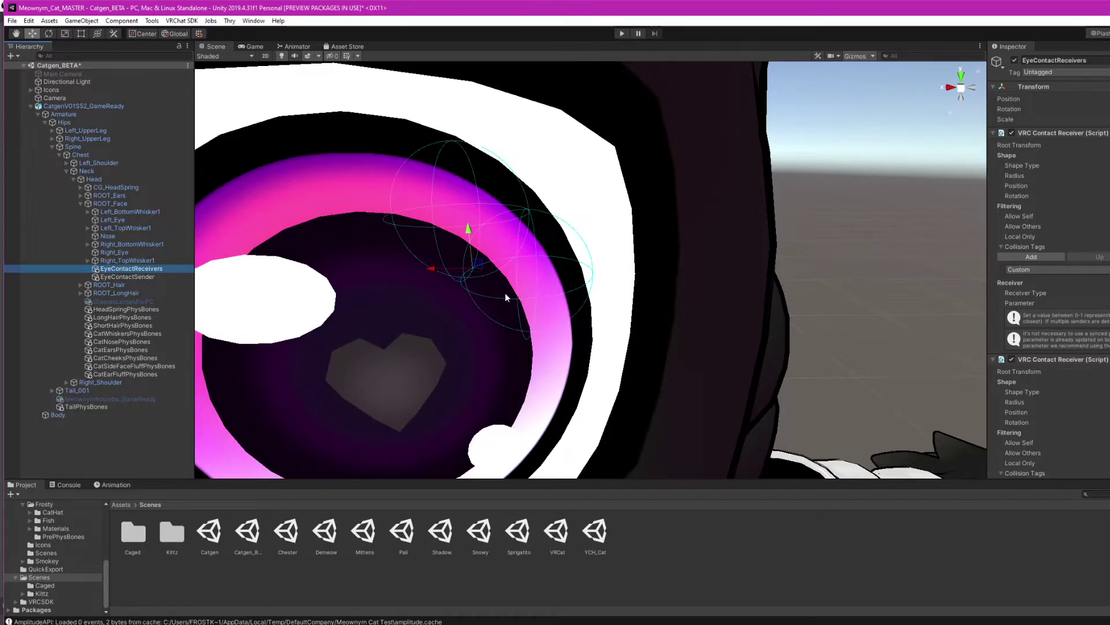
left_click_drag(505, 293, 516, 273, "alt")
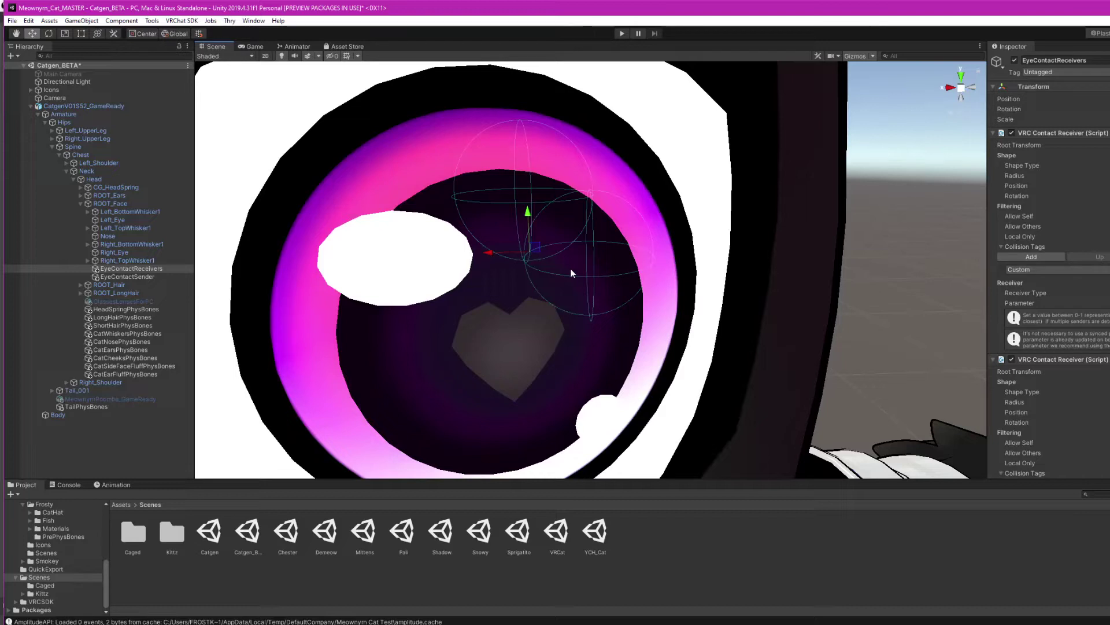
Compare EyeContactSender with EyeContactReceivers by selecting each in turn.
left_click(157, 274)
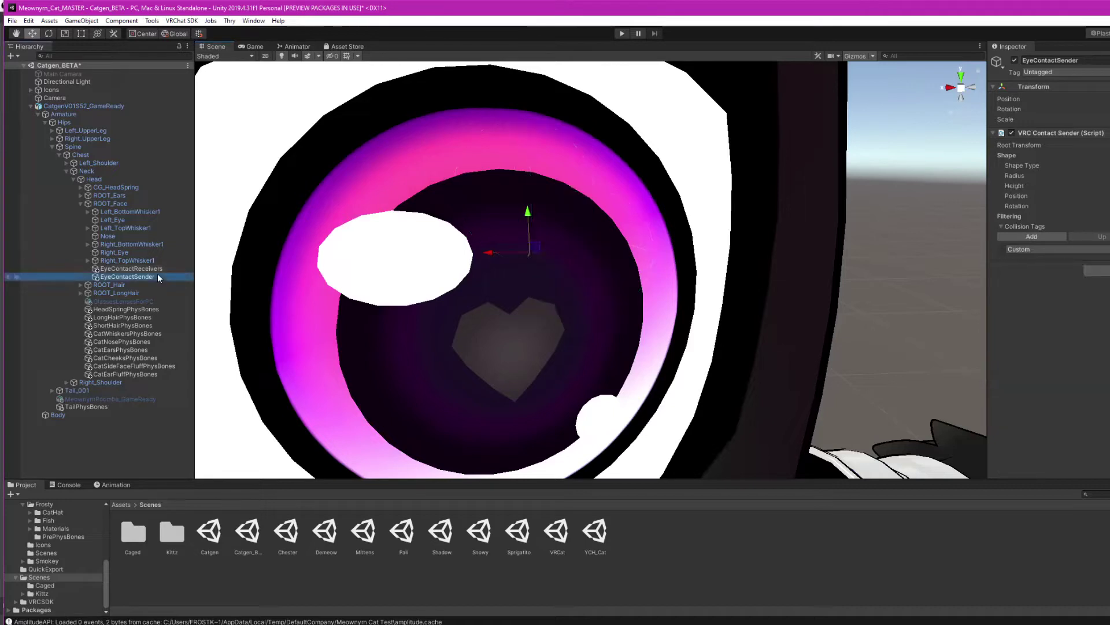
left_click(158, 268)
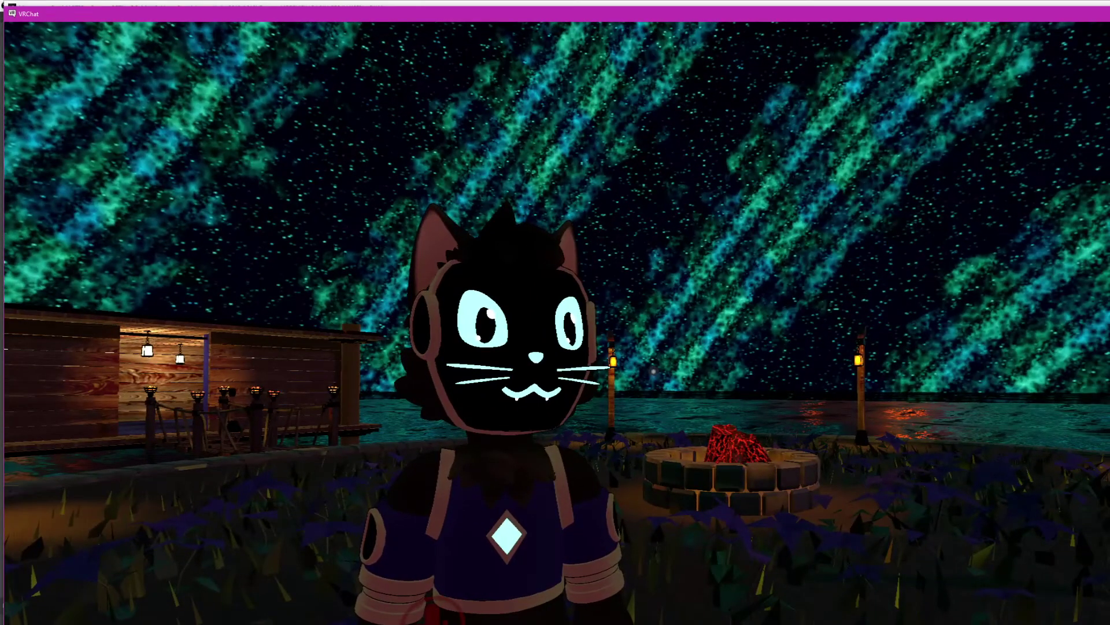
Open the action menu's EyeY radial puppet to steer the cat's eyes.
key("r")
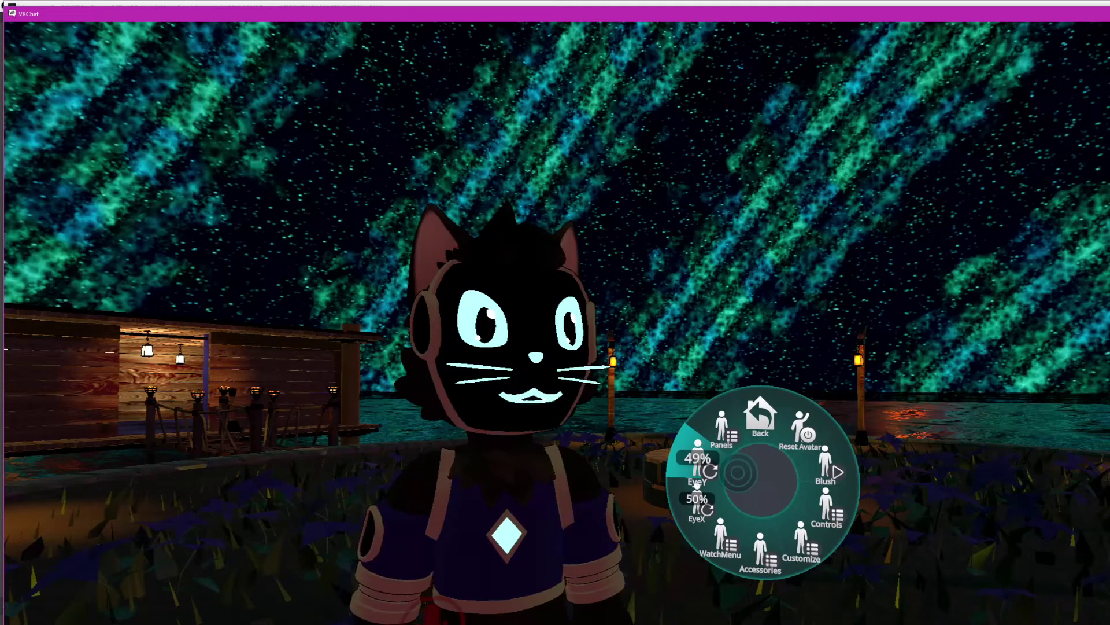
left_click(697, 465)
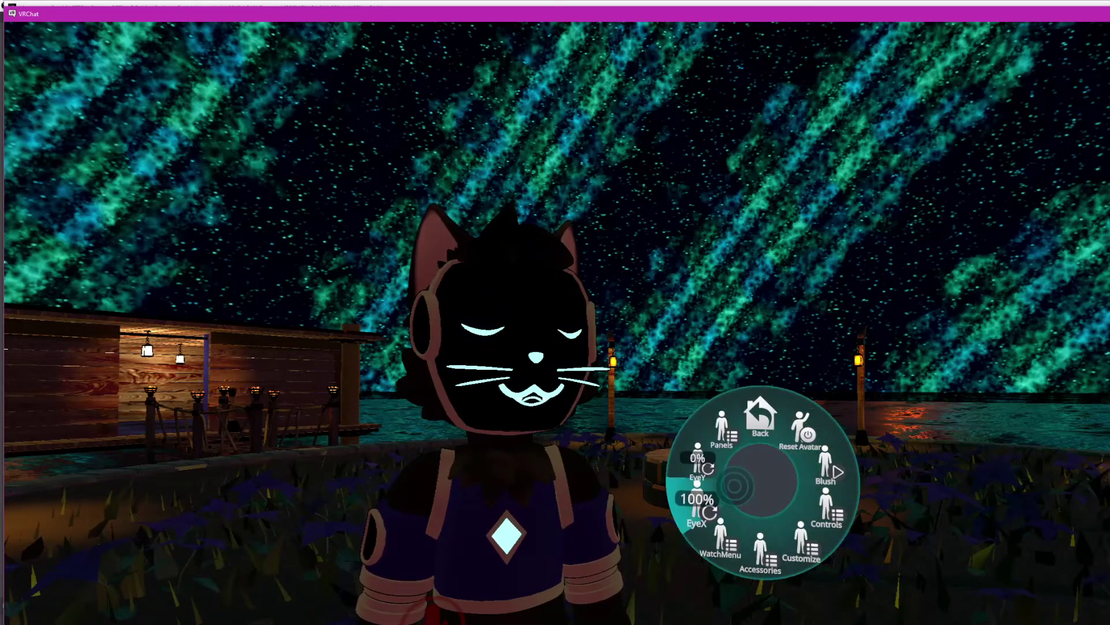
Enable the Debug overlay from the action menu's Options > Config page.
key("r")
key("Escape")
key("Escape")
key("r")
left_click(763, 454)
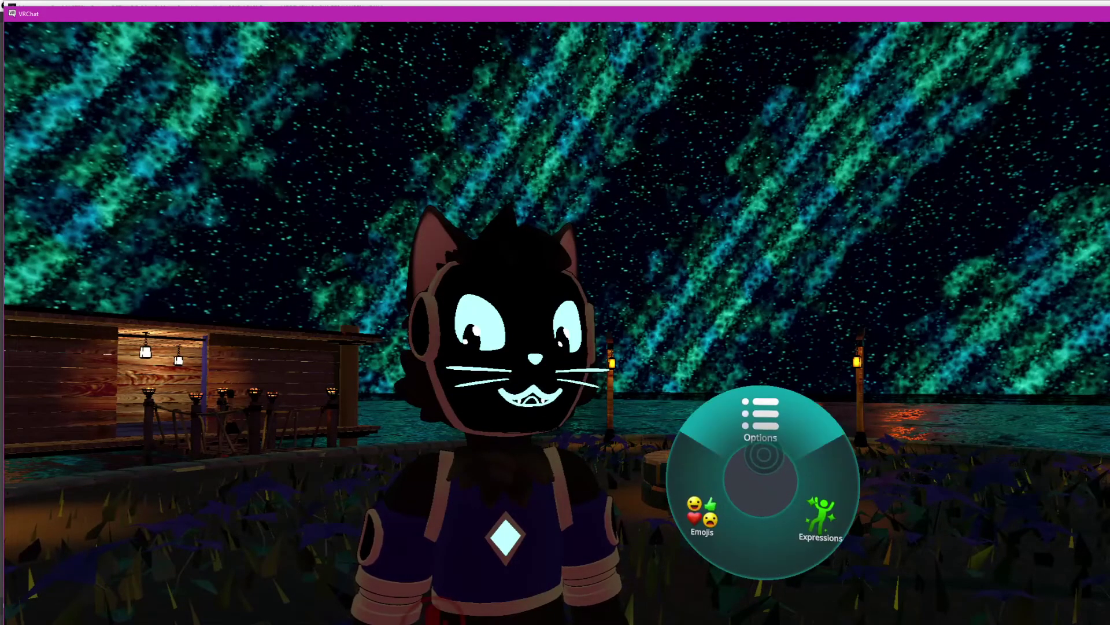
left_click(762, 454)
left_click(696, 494)
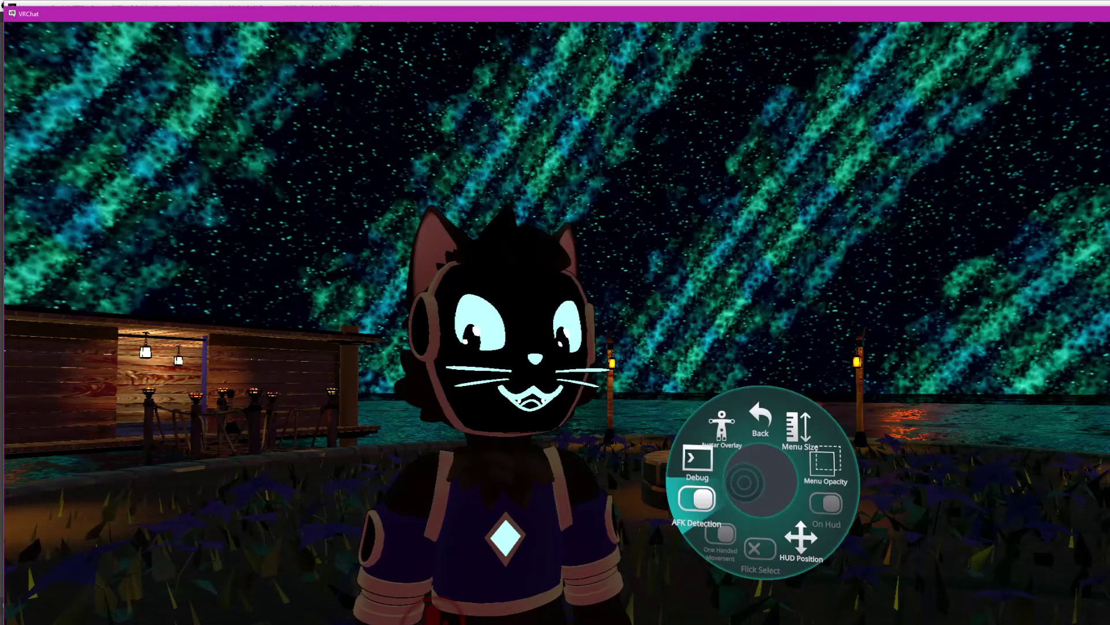
left_click(698, 463)
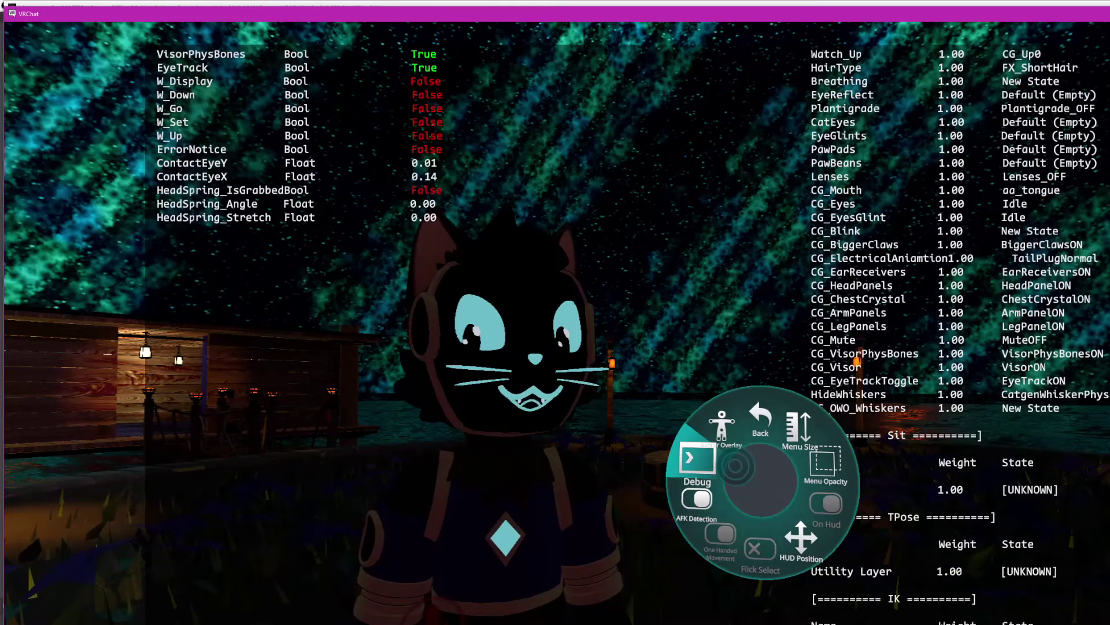
key("r")
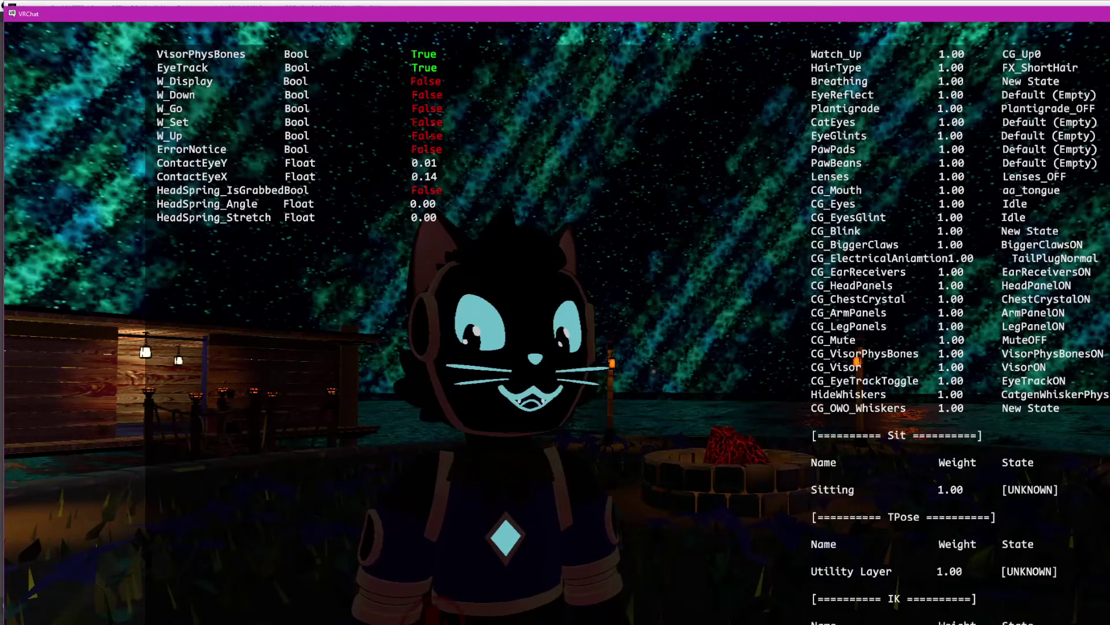
Reopen Expressions and drag the EyeY puppet to make the cat's eyes look up.
key("r")
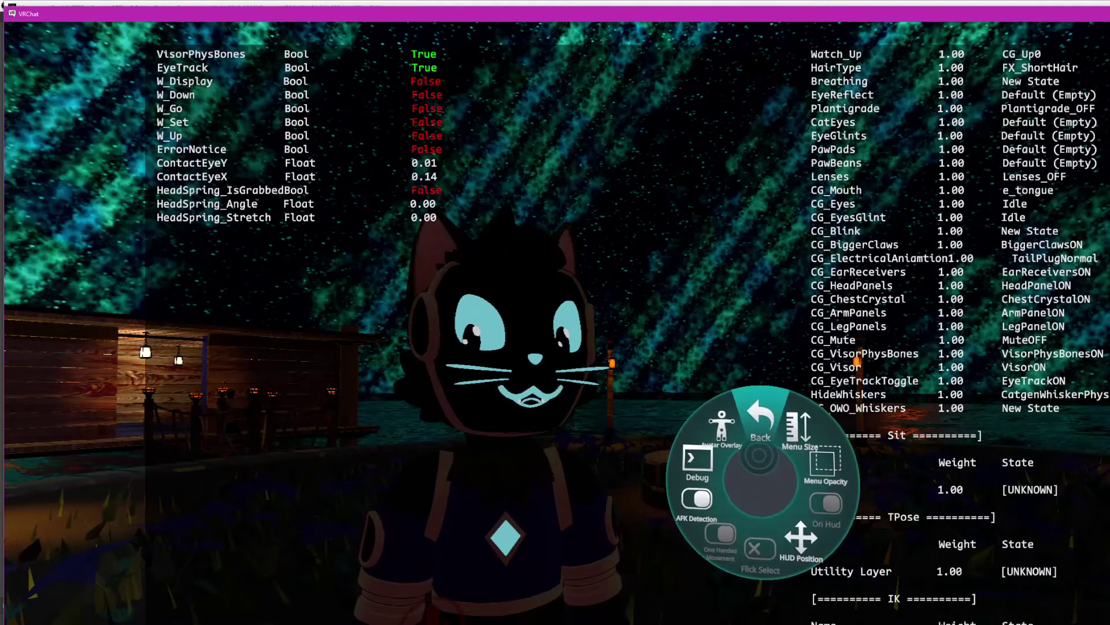
left_click(760, 425)
left_click(760, 425)
left_click(821, 517)
left_click(717, 439)
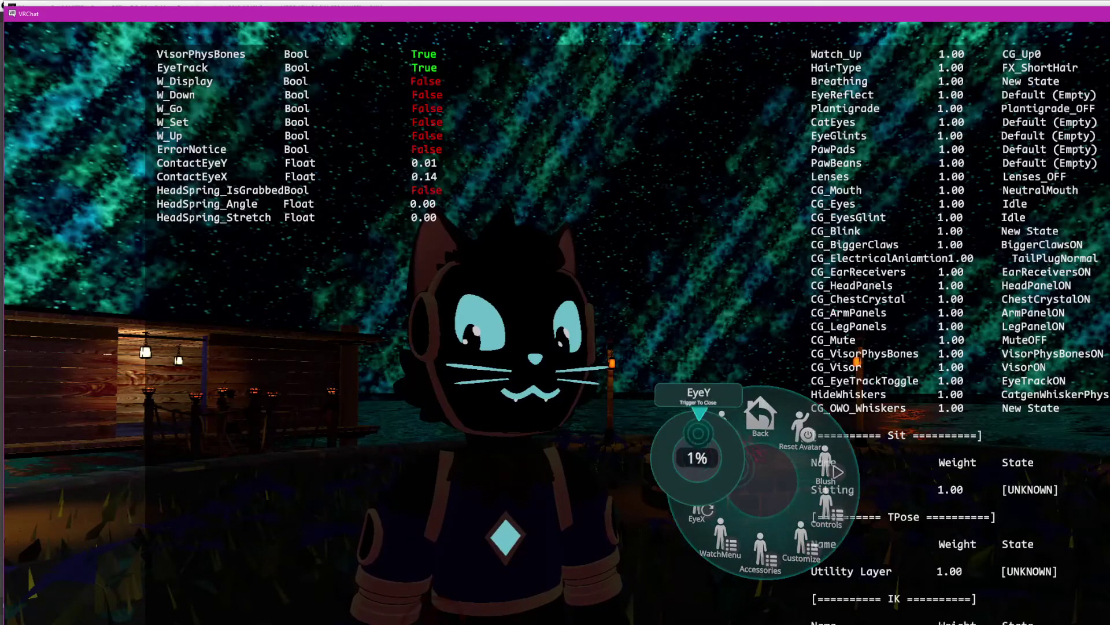
left_click_drag(704, 413, 696, 509)
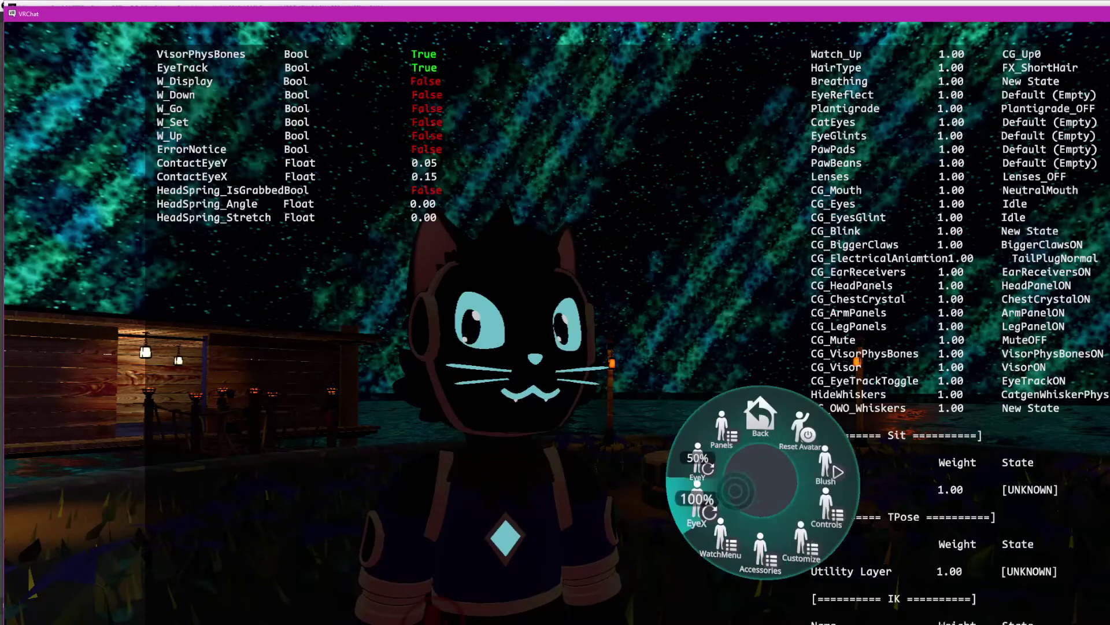
Set EyeX to 50%, then turn it down to 0%.
left_click(697, 512)
left_click(698, 545)
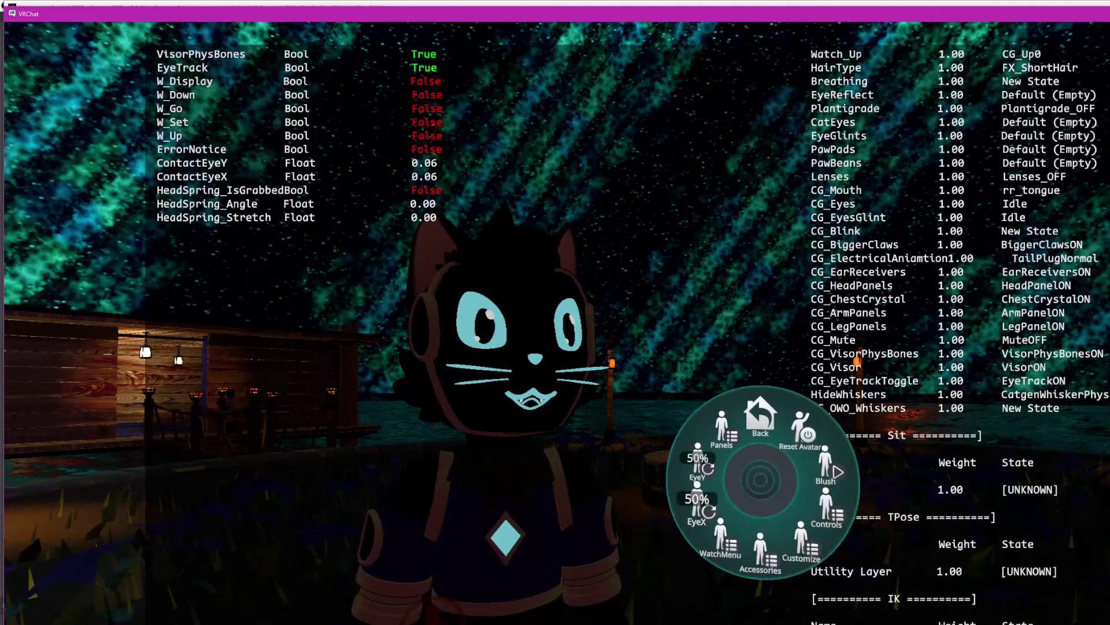
left_click(733, 489)
left_click_drag(696, 499, 686, 476)
left_click(686, 476)
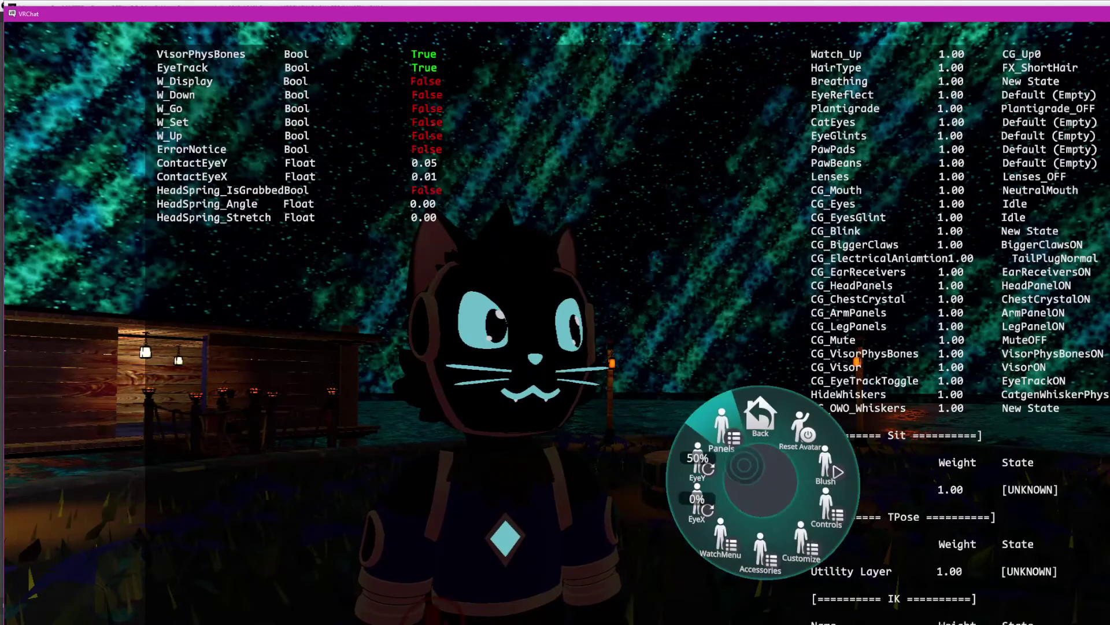
Lower EyeY to 0%, then raise EyeX and bring it back near 0%.
left_click(721, 422)
left_click_drag(721, 422, 691, 443)
left_click(691, 442)
left_click(736, 486)
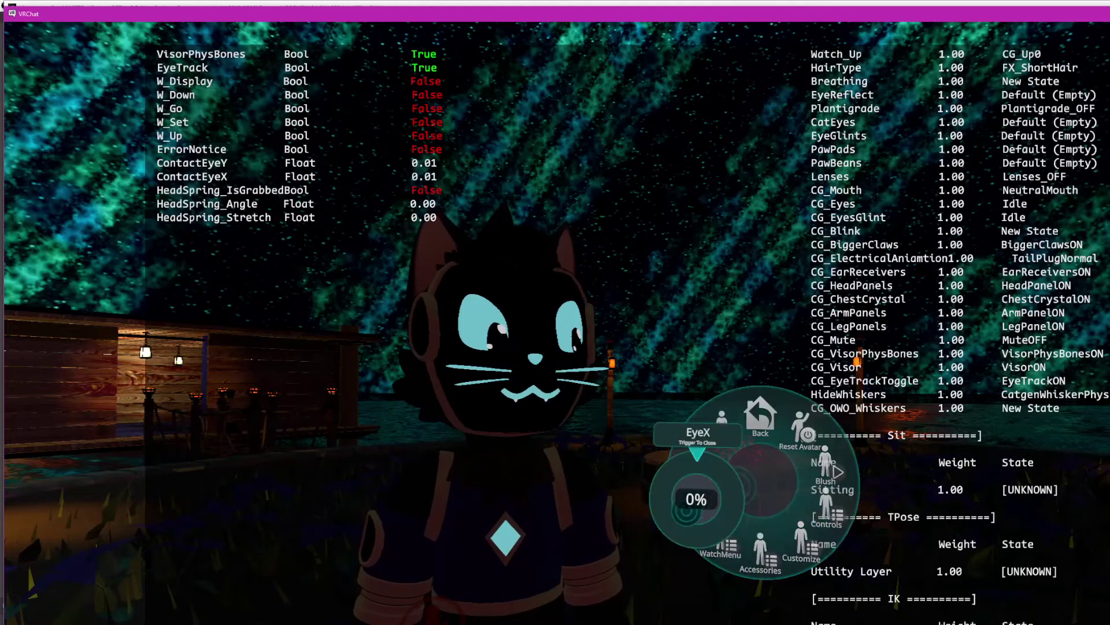
left_click_drag(697, 480, 706, 436)
left_click(700, 473)
Raise EyeY to 100% and sweep it to test vertical eye movement.
left_click(734, 469)
left_click(707, 436)
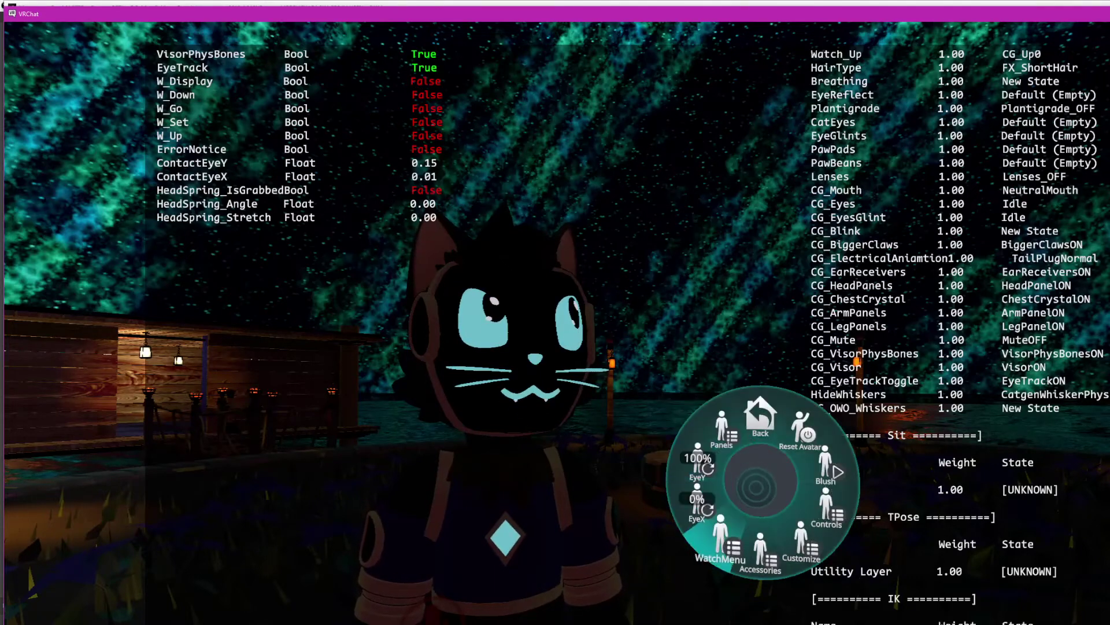
left_click(698, 462)
left_click_drag(698, 458, 713, 440)
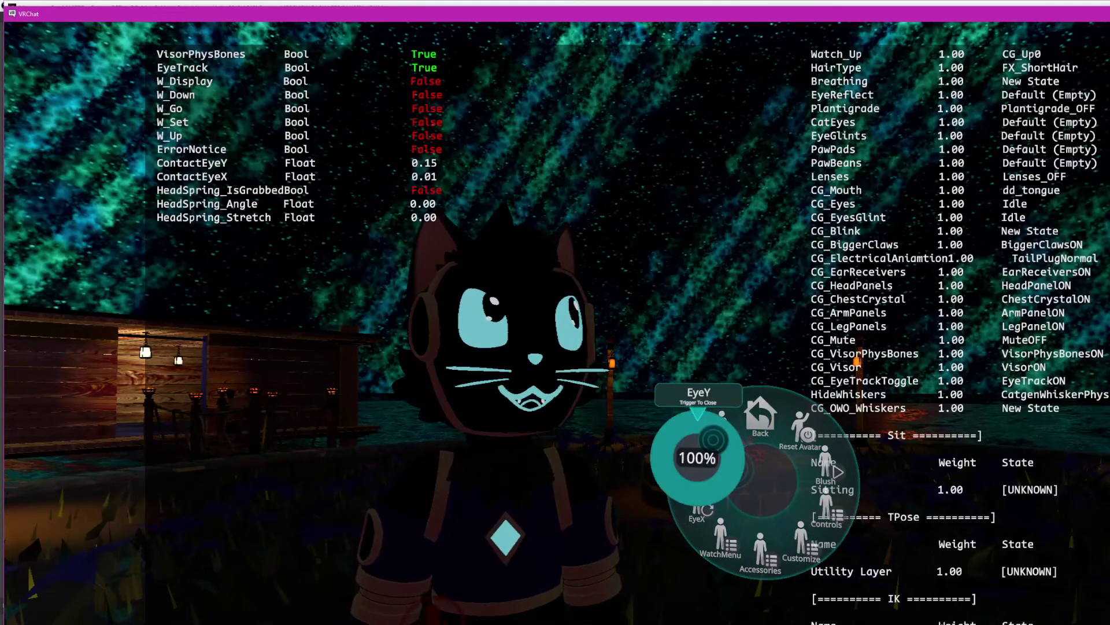
left_click(698, 458)
Adjust EyeX and EyeY again, ending at ContactEyeY 0.15 and ContactEyeX 0.05, then return to Unity.
left_click(697, 512)
mouse_move(697, 498)
left_mouse_down()
mouse_move(724, 520)
mouse_move(706, 532)
mouse_move(694, 518)
left_mouse_up()
left_click(694, 520)
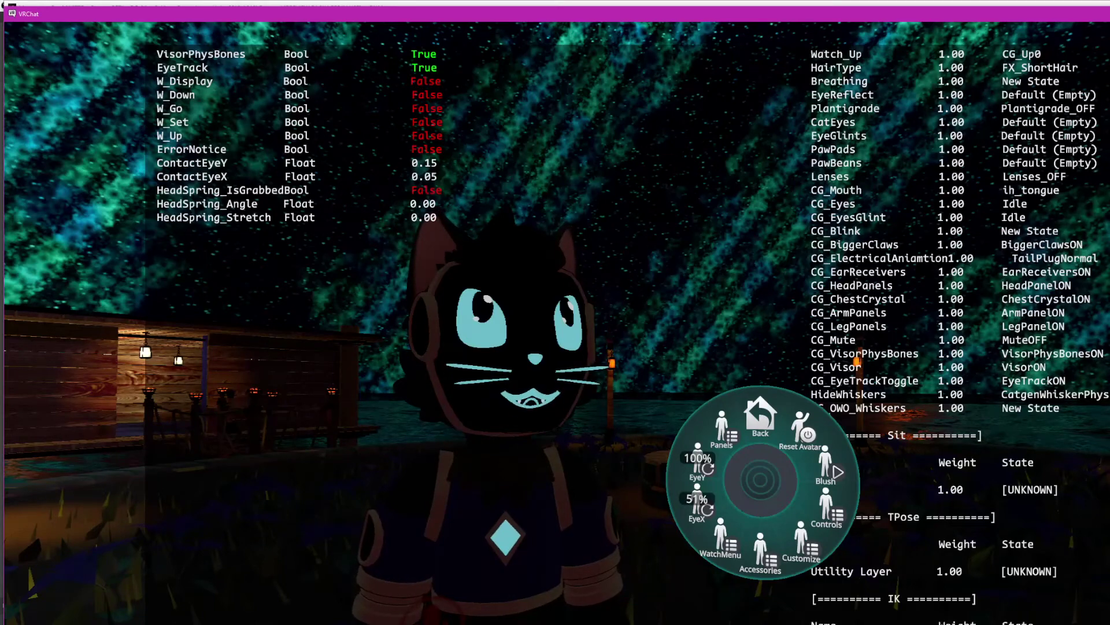
left_click(736, 491)
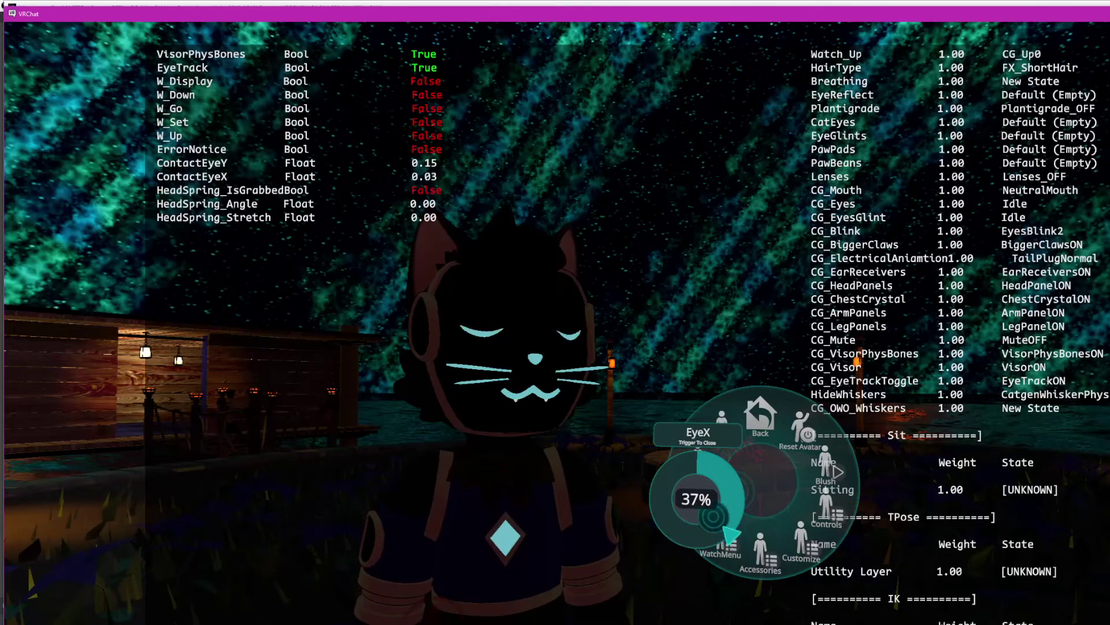
left_click(695, 522)
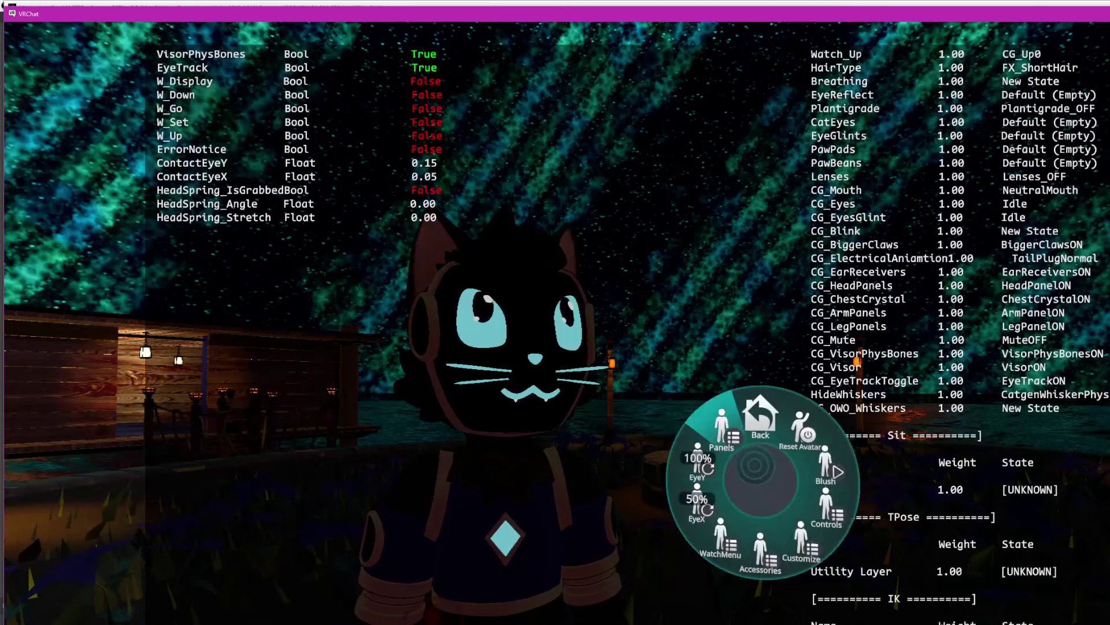
left_click(722, 421)
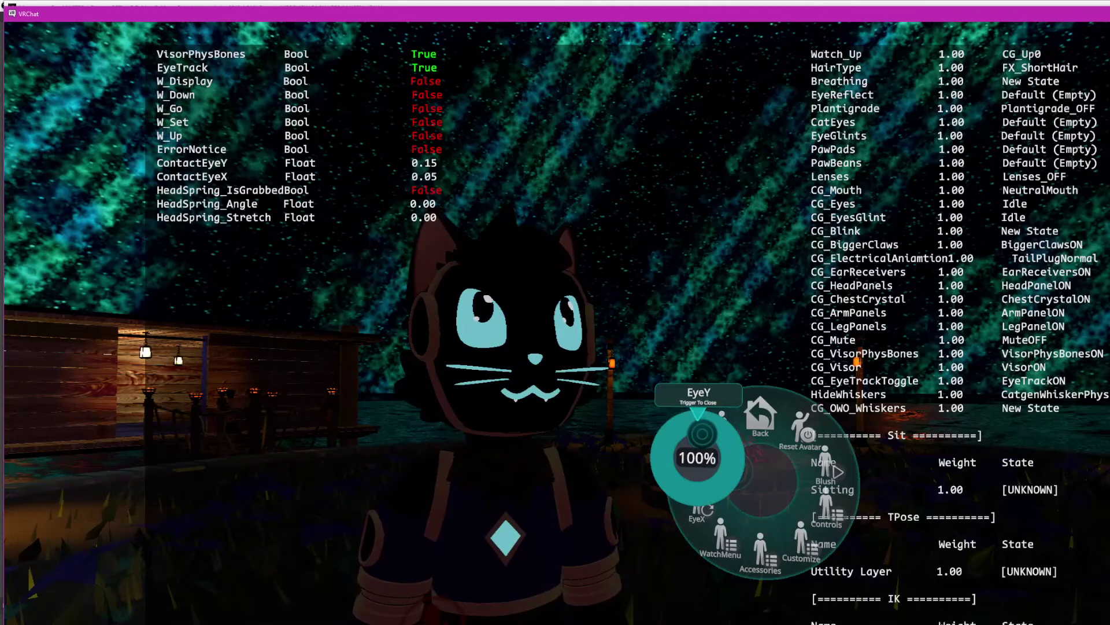
left_click(698, 457)
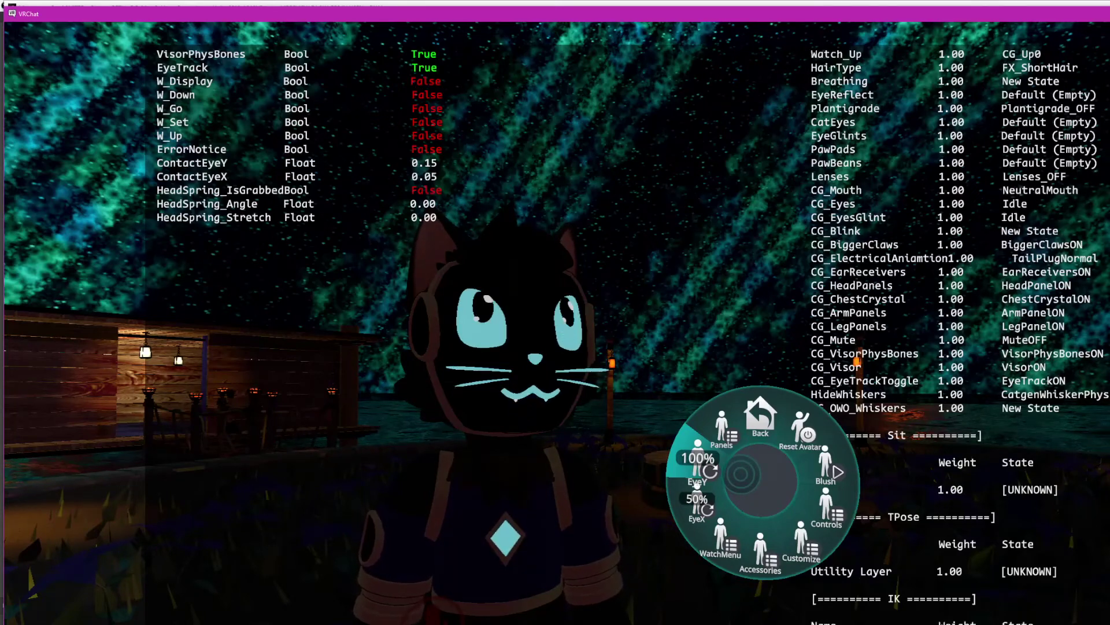
key("alt+Tab")
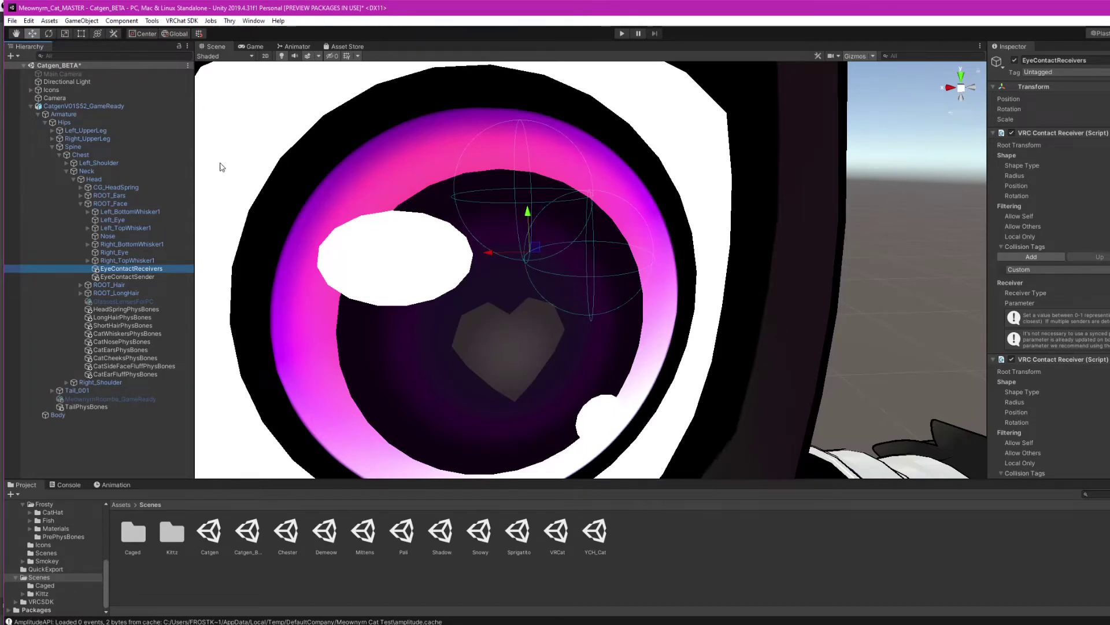
Open GX_Catgen from Assets > Animations > Layers > Catgen and inspect TEST_EyeLook's CatTestEyeMovment blend tree.
left_click(123, 505)
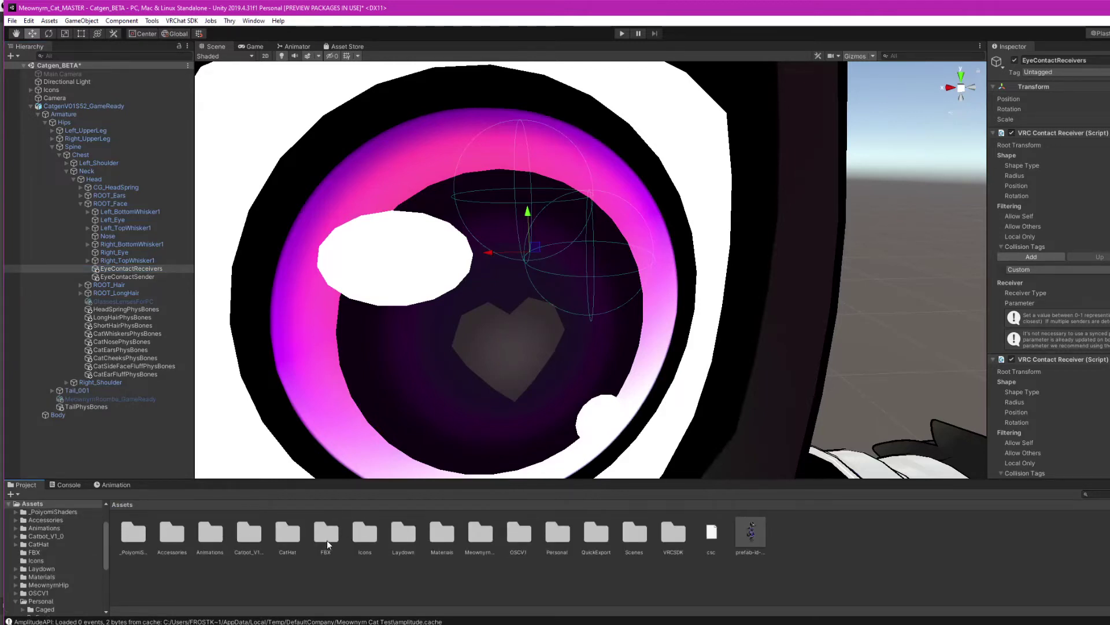
double_click(213, 534)
double_click(172, 535)
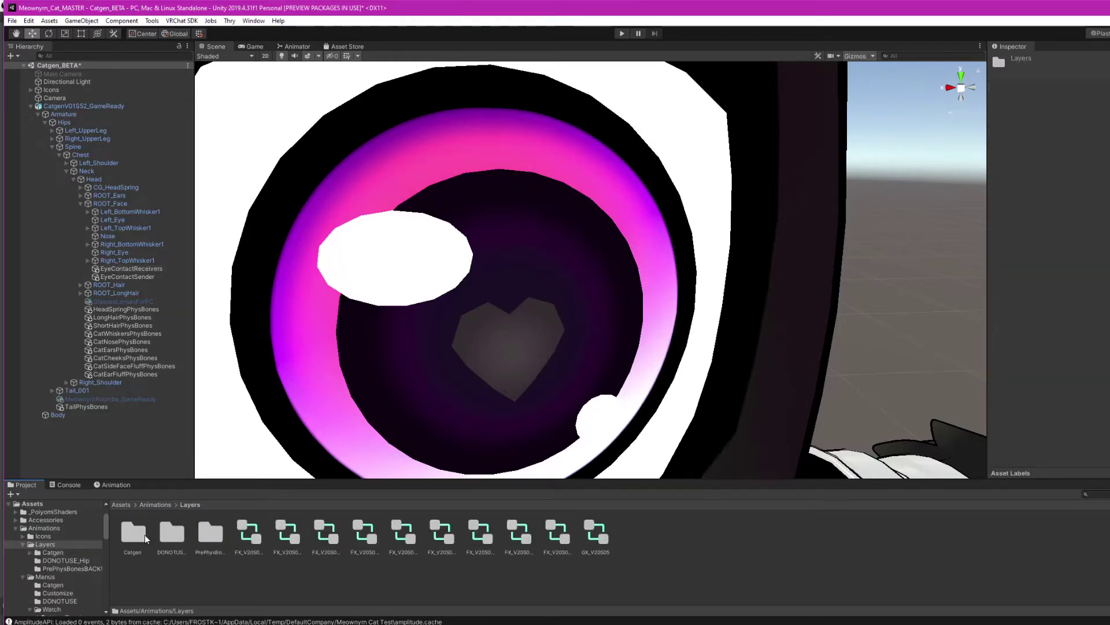
double_click(133, 533)
double_click(203, 537)
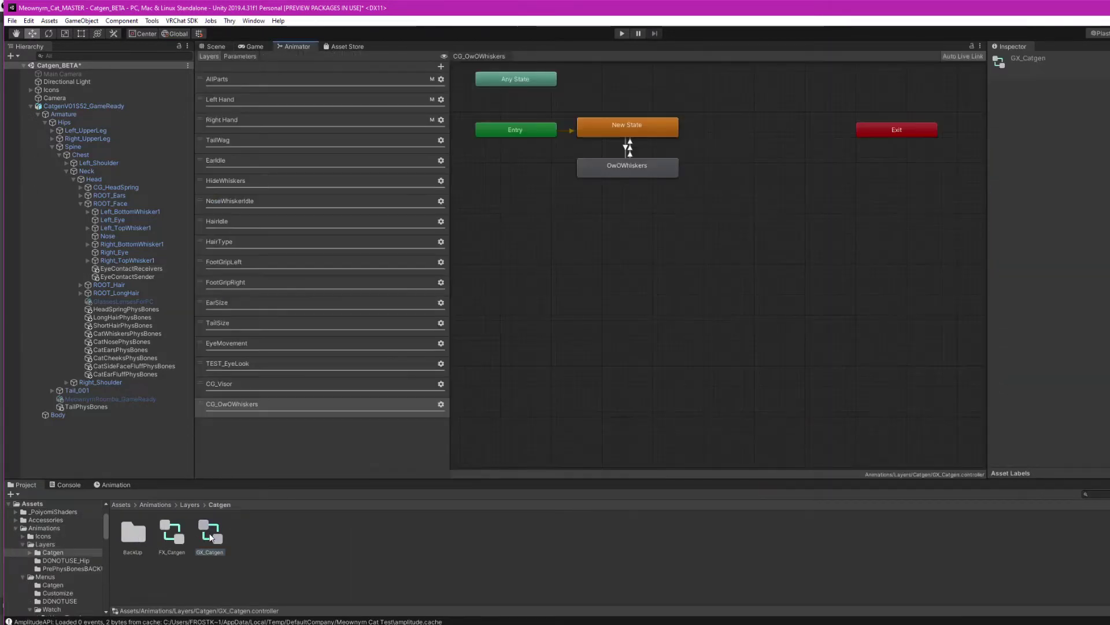
left_click(274, 362)
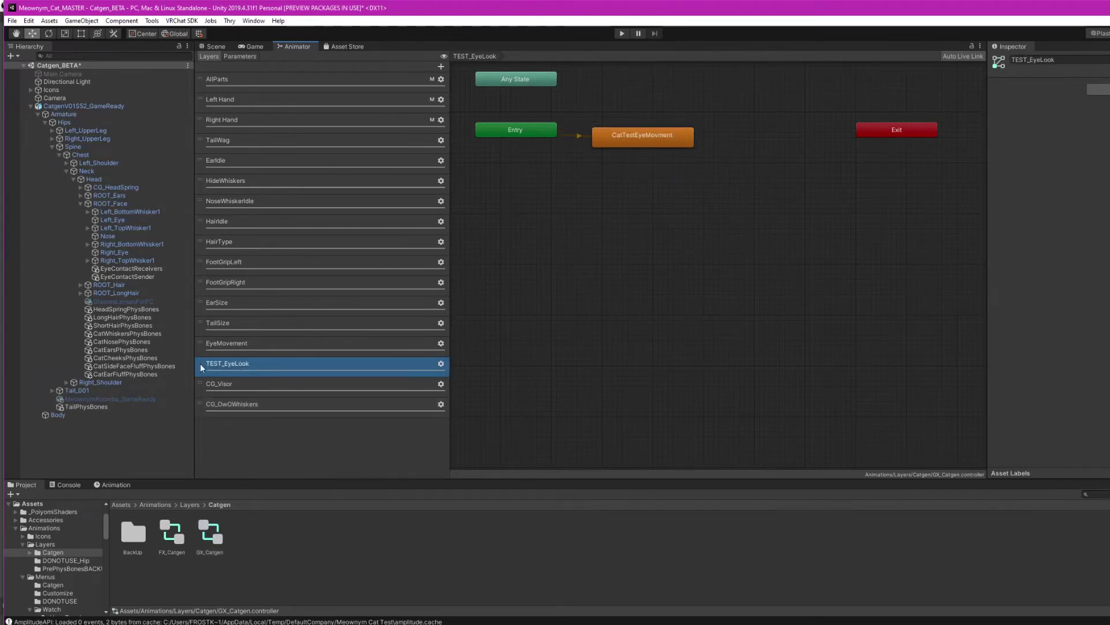
double_click(657, 135)
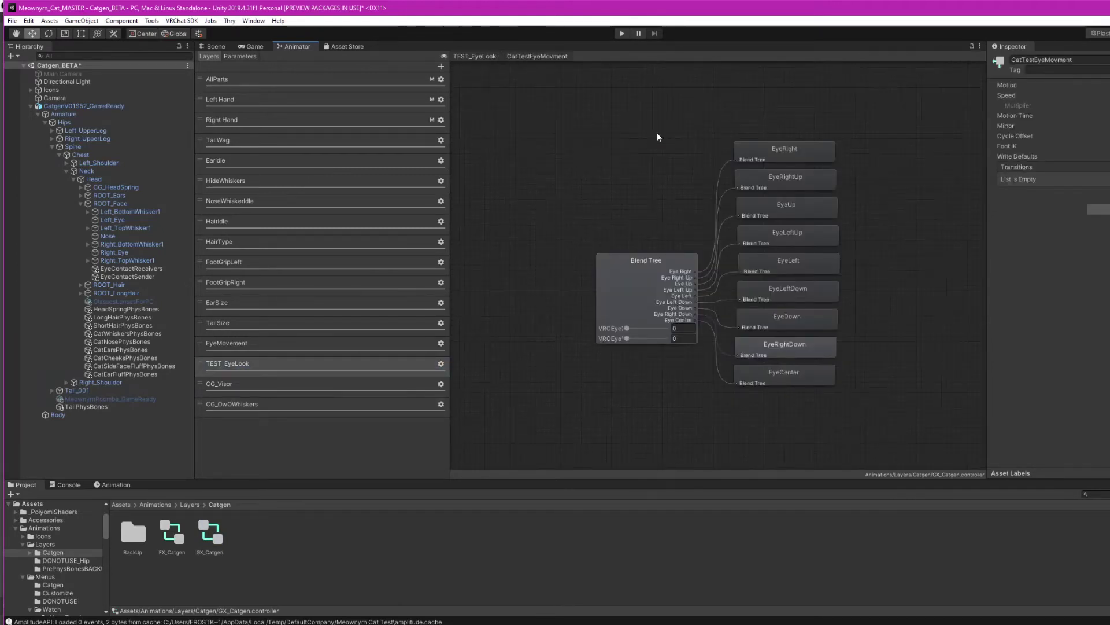
left_click(624, 262)
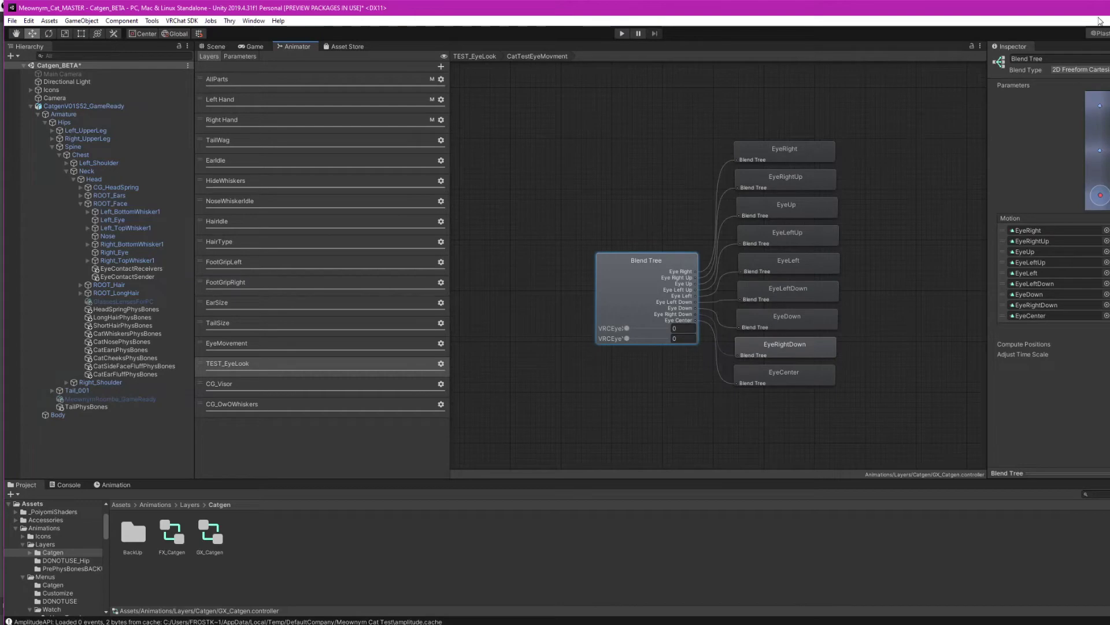
left_click_drag(1062, 14, 462, 64)
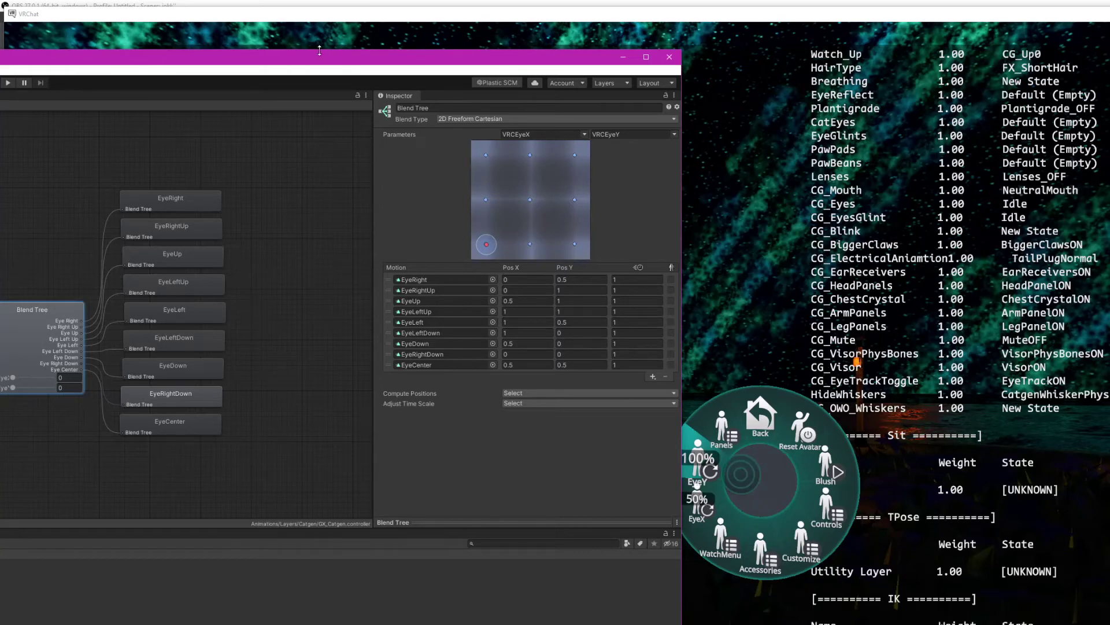
left_click_drag(301, 65, 178, 74)
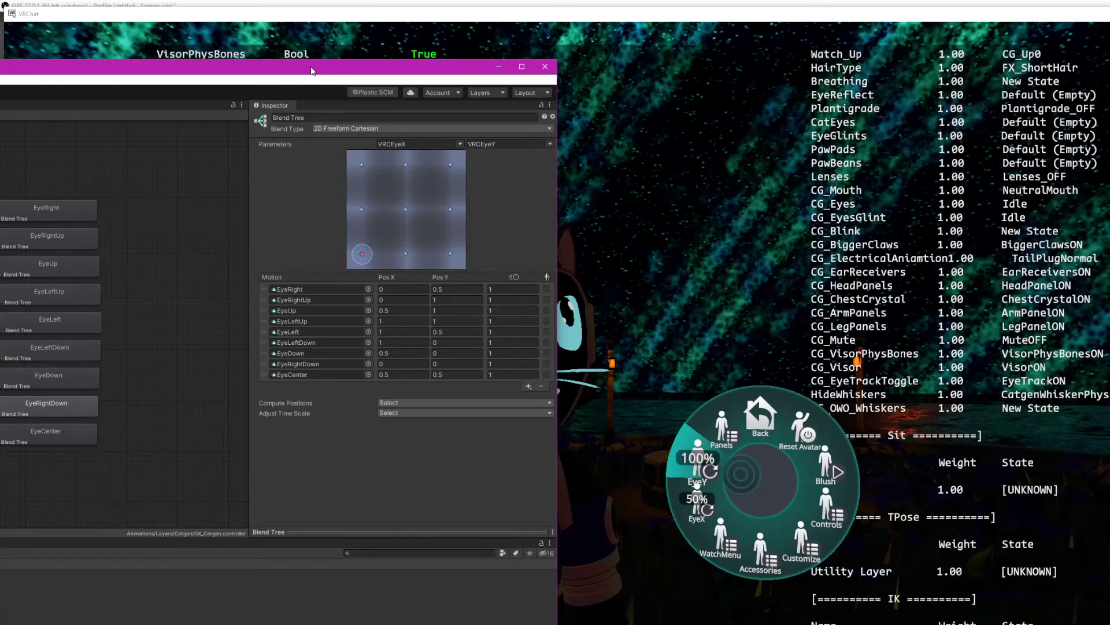
mouse_move(312, 71)
left_mouse_down()
mouse_move(265, 71)
mouse_move(269, 94)
mouse_move(255, 71)
mouse_move(319, 72)
mouse_move(263, 77)
mouse_move(251, 84)
mouse_move(304, 87)
mouse_move(263, 81)
mouse_move(250, 91)
mouse_move(305, 91)
mouse_move(323, 57)
left_mouse_up()
left_click_drag(231, 67, 659, 42)
left_click_drag(427, 37, 498, 33)
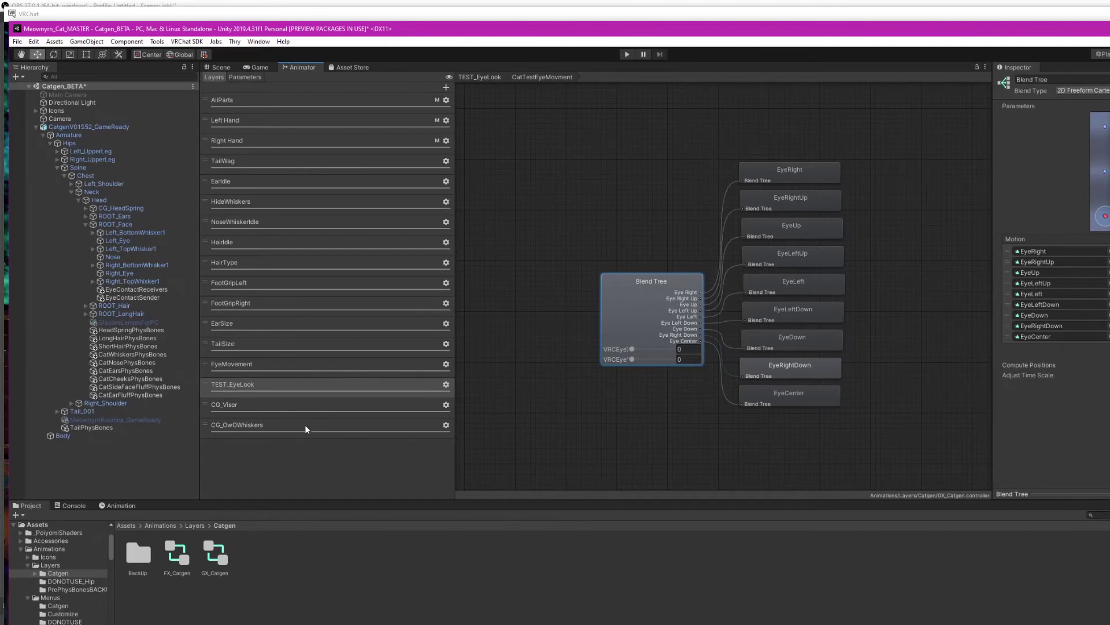
Open the EyeMovement layer's Idle state and inspect its ContactEyeX/ContactEyeY blend tree.
left_click(277, 363)
middle_click_drag(662, 307, 611, 328)
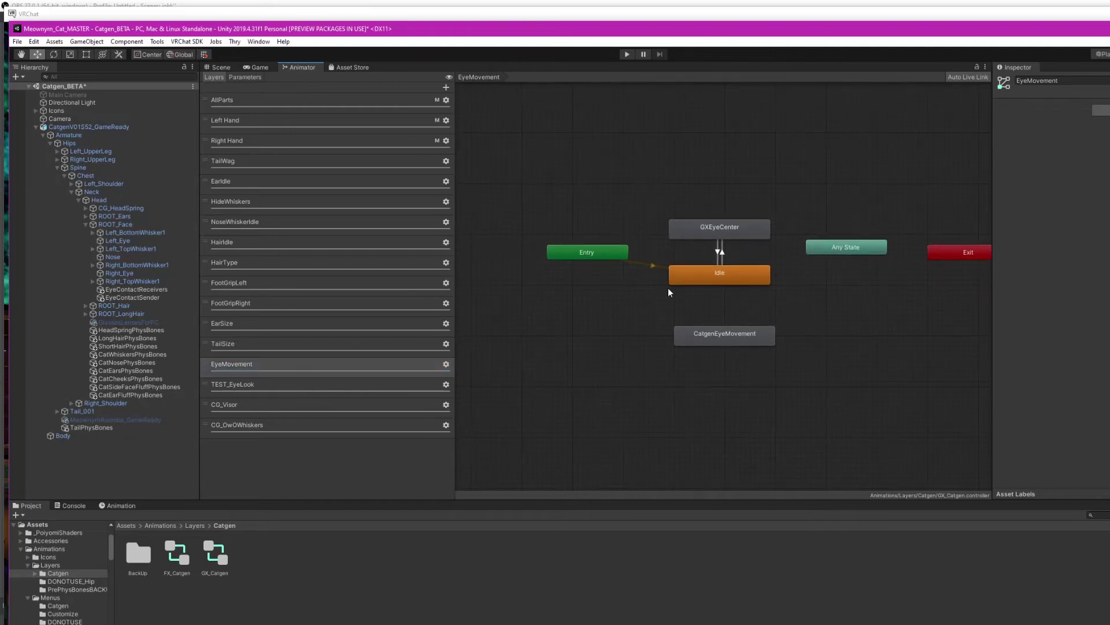
double_click(703, 274)
left_click(583, 350)
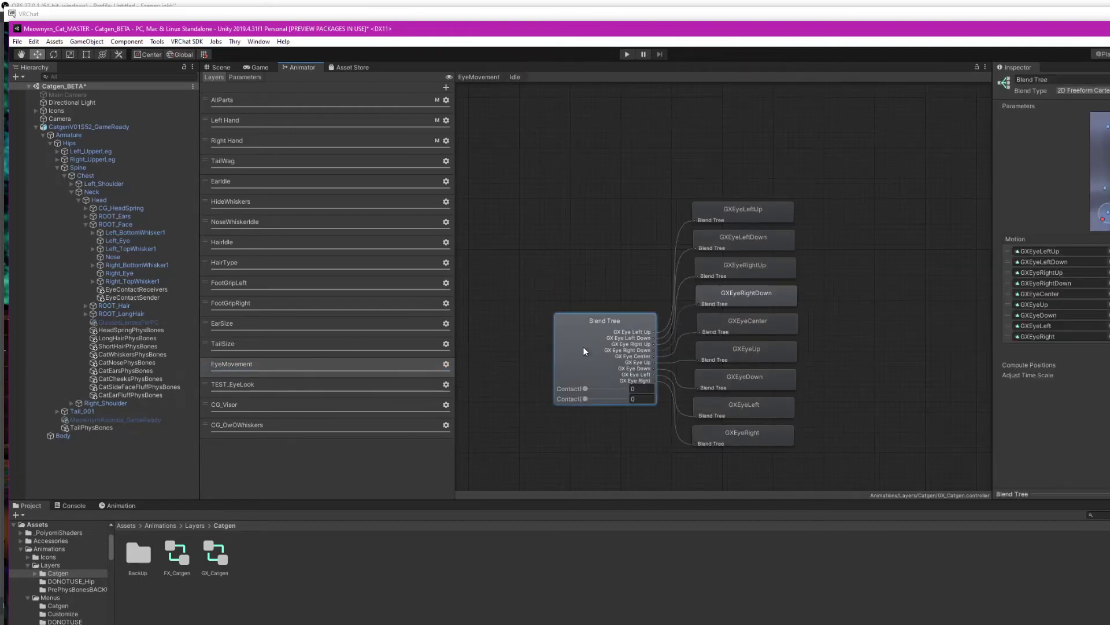
Place the Unity window to the left beside the VRChat window.
left_click(928, 17)
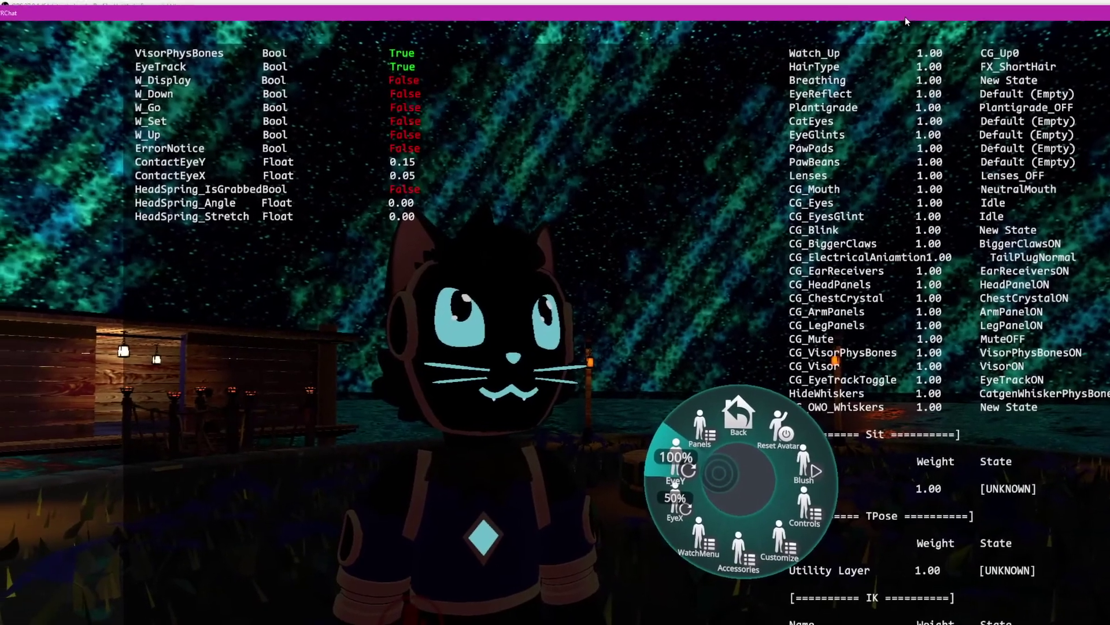
left_click_drag(904, 16, 931, 11)
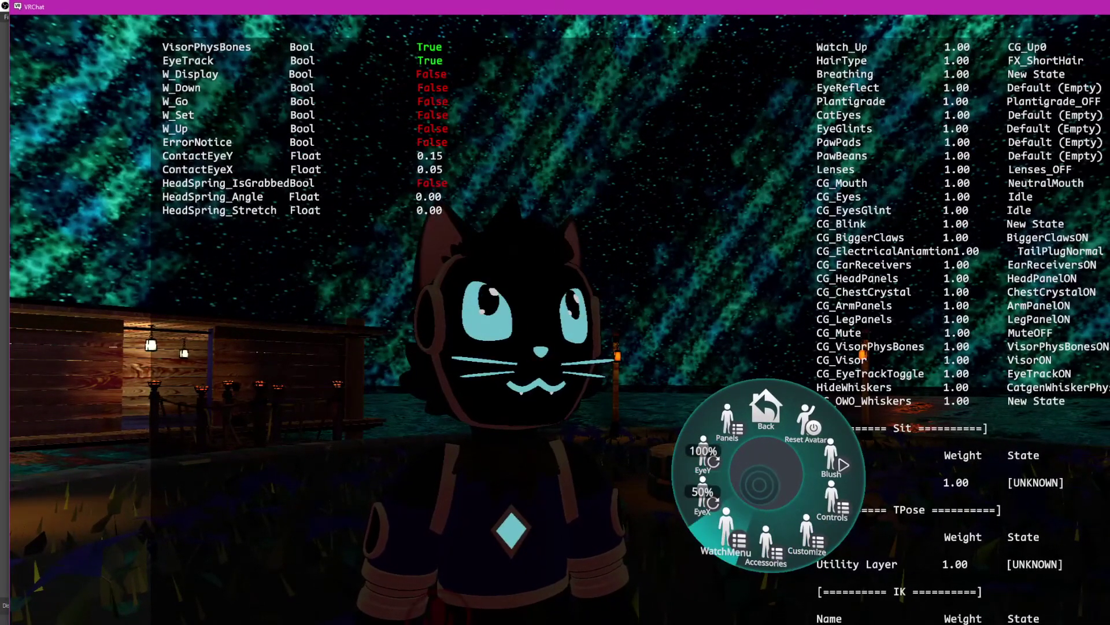
key("alt+Tab")
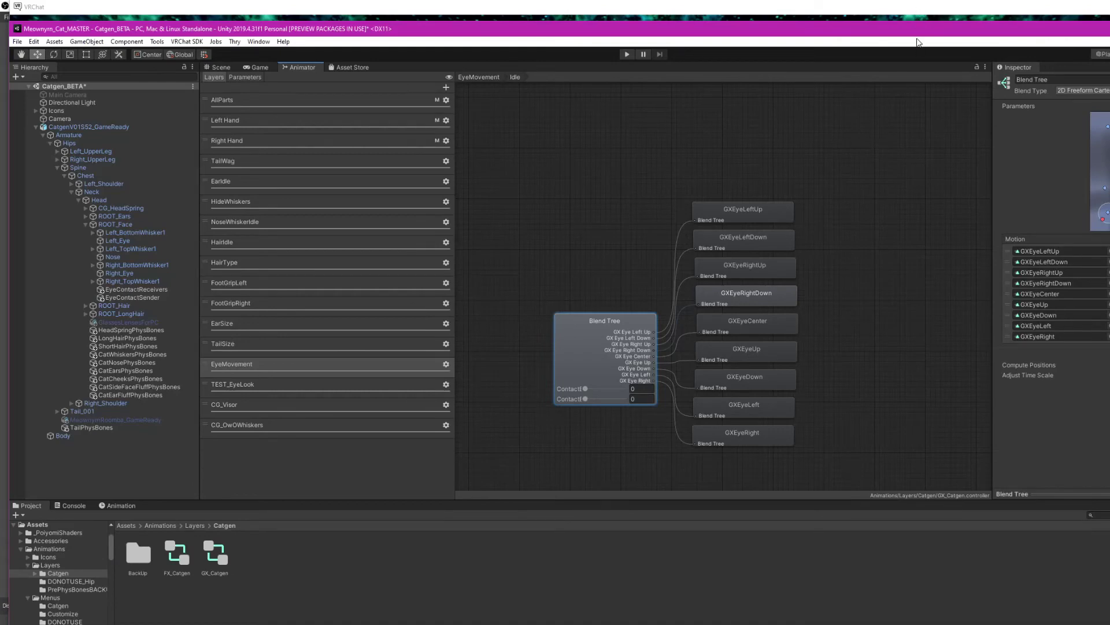
left_click_drag(909, 35, 463, 48)
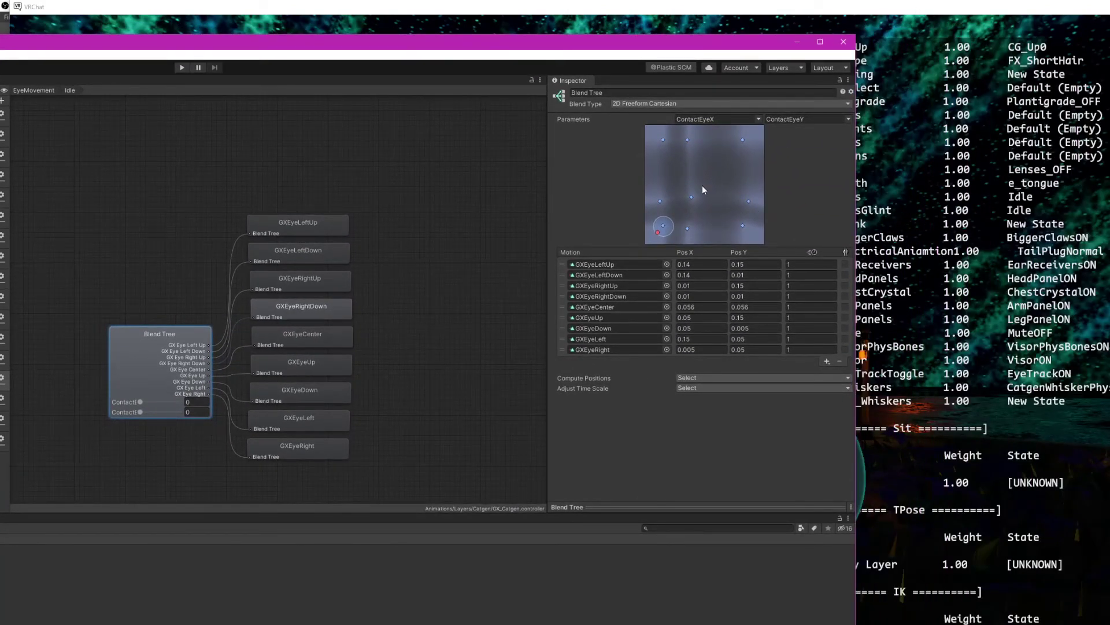
left_click_drag(713, 39, 617, 47)
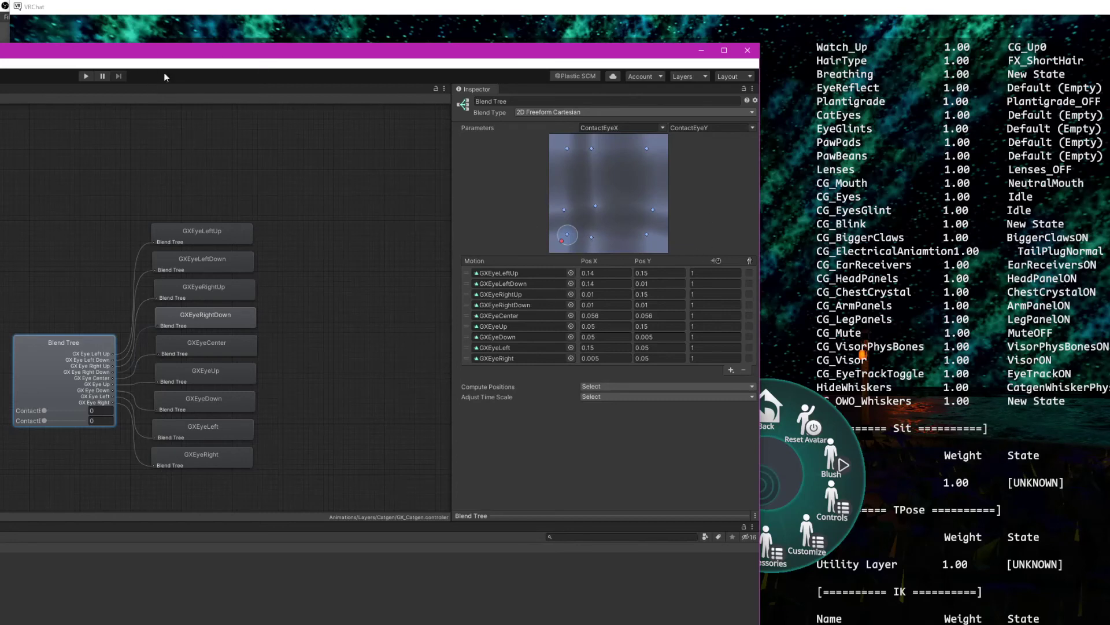
left_click_drag(231, 60, 787, 50)
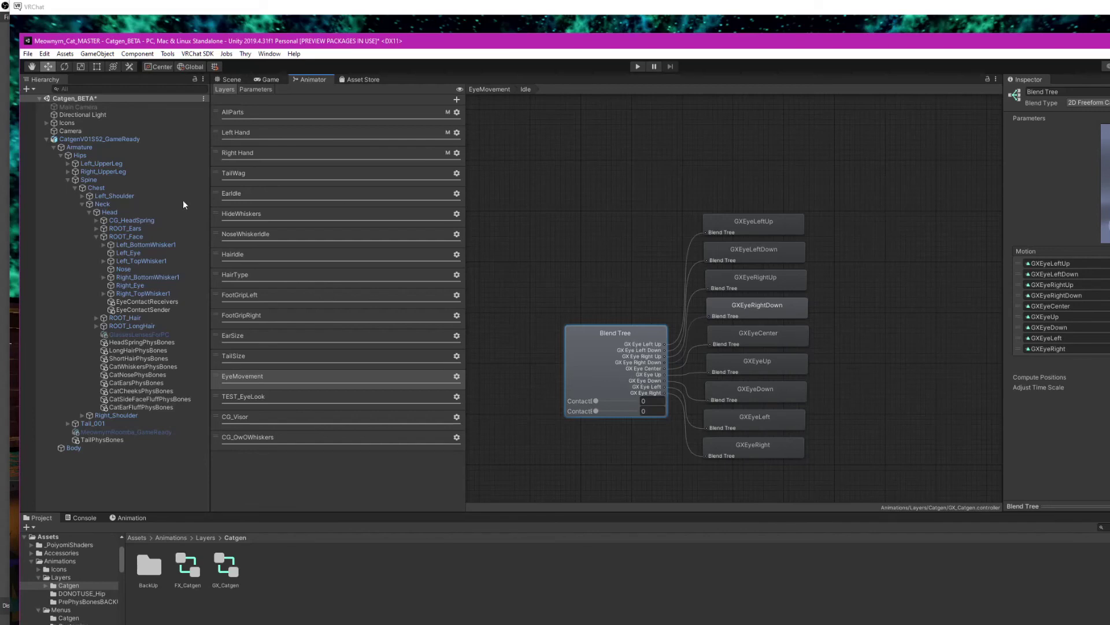
Show the avatar in the Scene view and expand CG_HeadSpring > CG_Head > CG_Face_ROOT to reveal the eye bones.
left_click(228, 80)
scroll(449, 252, "down", 5)
scroll(449, 252, "up", 2)
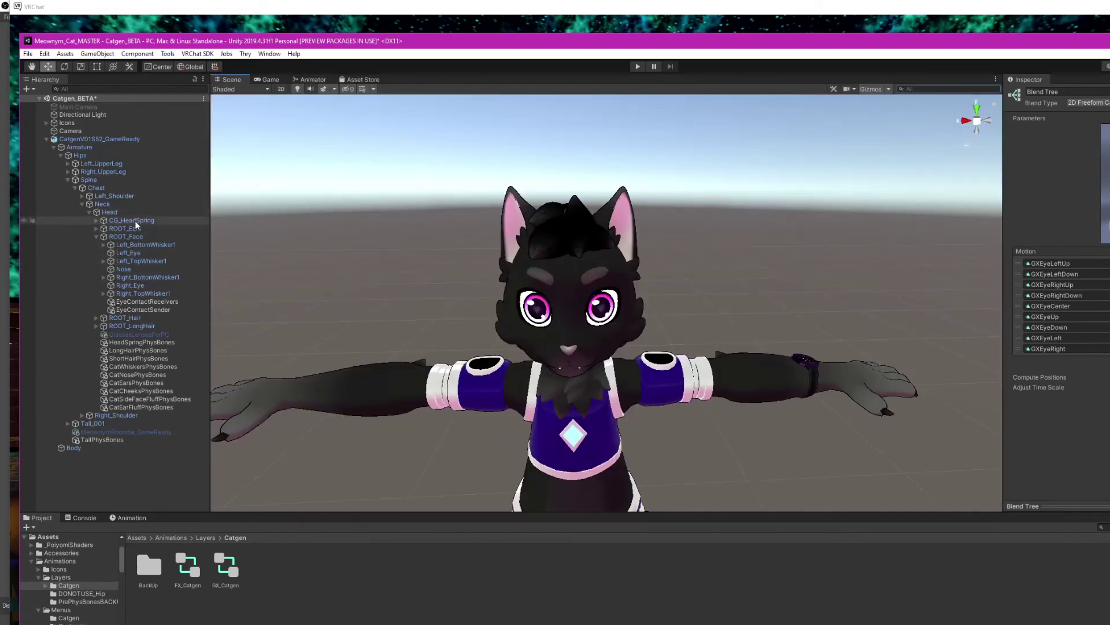
left_click(135, 221)
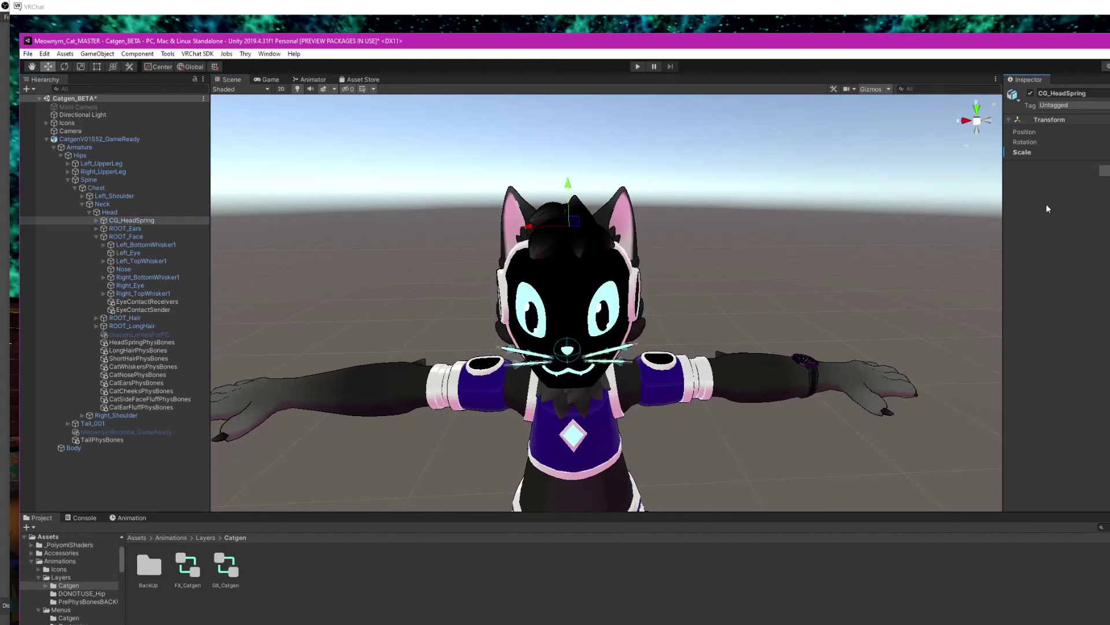
left_click(124, 220)
left_click(96, 221)
left_click(103, 229)
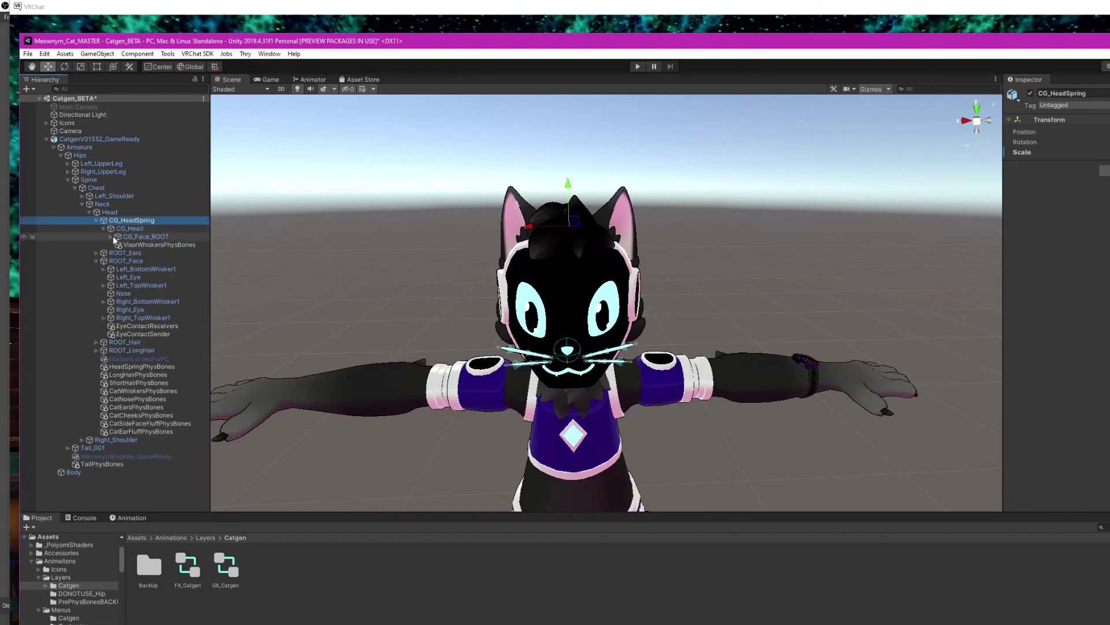
left_click(110, 236)
Select CG_EyeLeft, test-drag it out of the face, then undo the move.
left_click(147, 260)
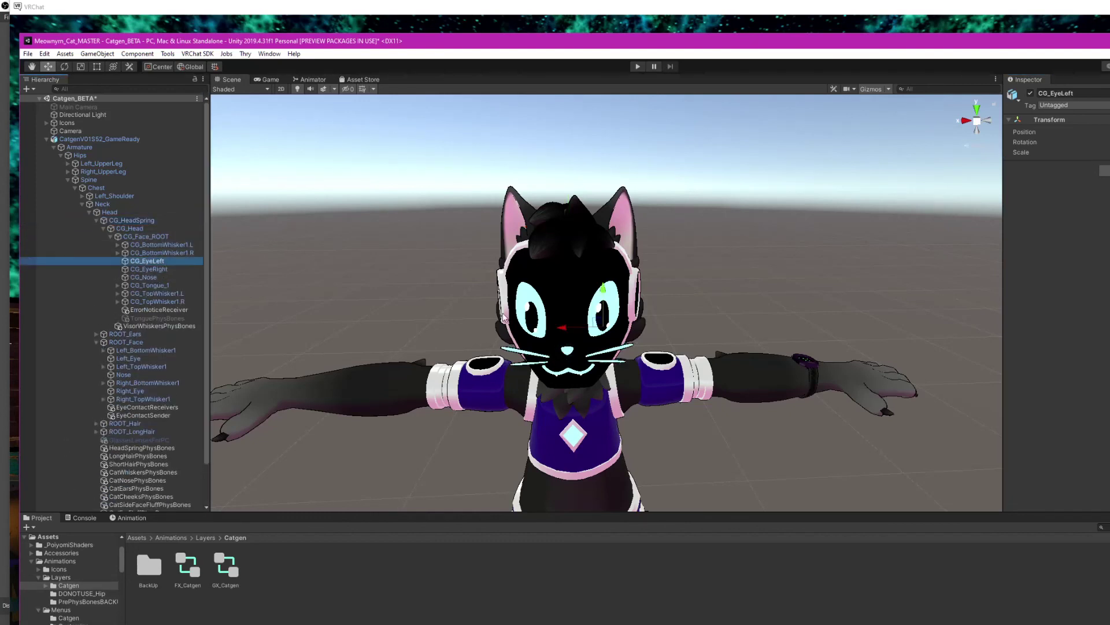
left_click_drag(602, 327, 659, 318)
key("ctrl+z")
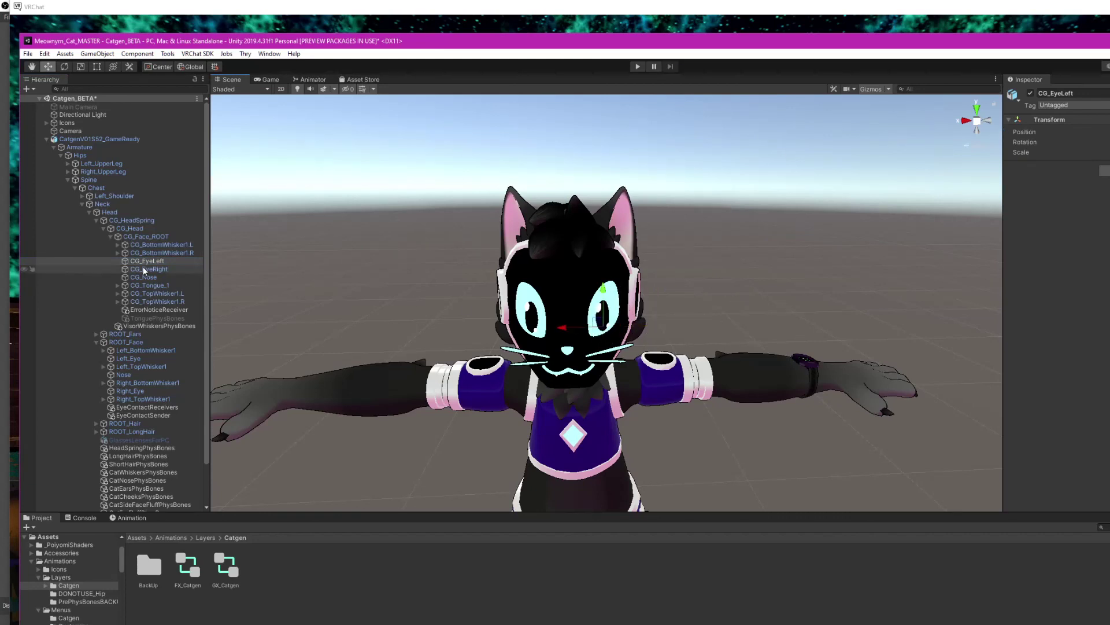